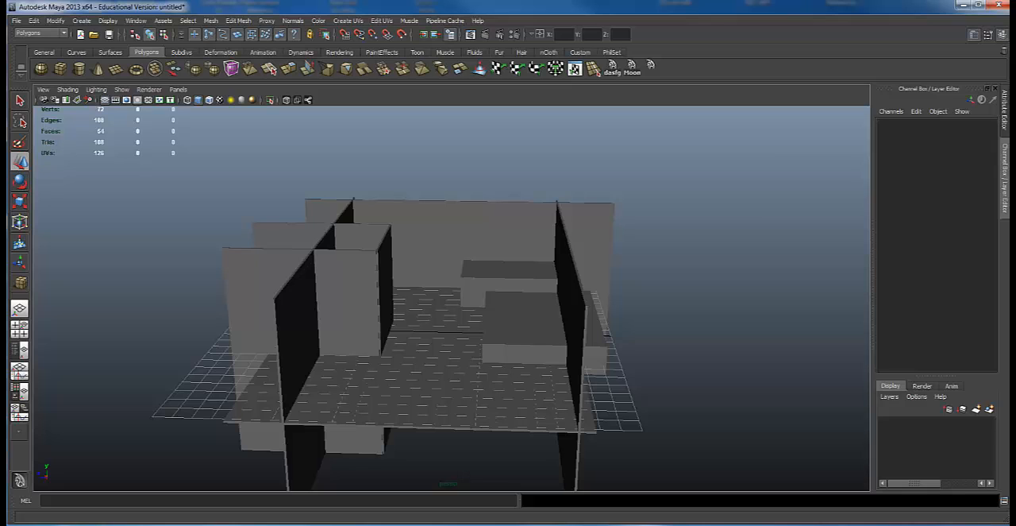
Examine the blocked-out room from above and from inside at floor level.
{"action": "left_click_drag", "start_coordinate": [426, 322], "coordinate": [533, 291], "text": "alt"}
{"action": "right_click_drag", "start_coordinate": [533, 291], "coordinate": [538, 241], "text": "alt"}
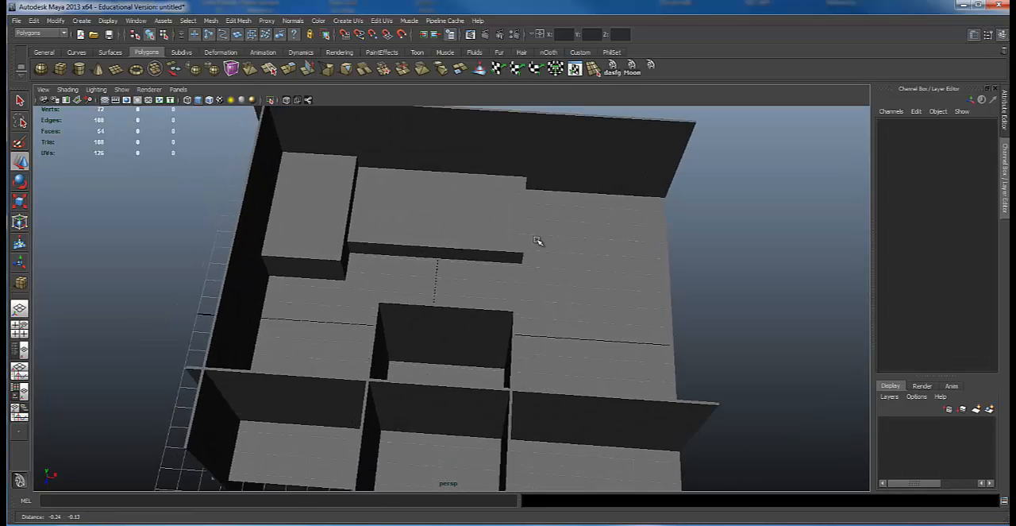
{"action": "left_click_drag", "start_coordinate": [538, 241], "coordinate": [494, 293], "text": "alt"}
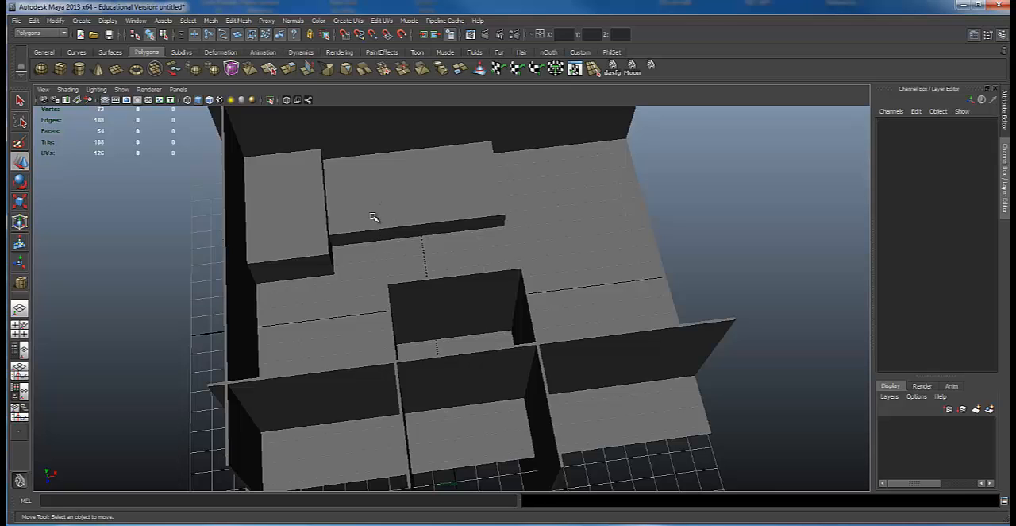
{"action": "left_click_drag", "start_coordinate": [447, 214], "coordinate": [511, 211], "text": "alt"}
{"action": "right_click_drag", "start_coordinate": [510, 210], "coordinate": [760, 201], "text": "alt"}
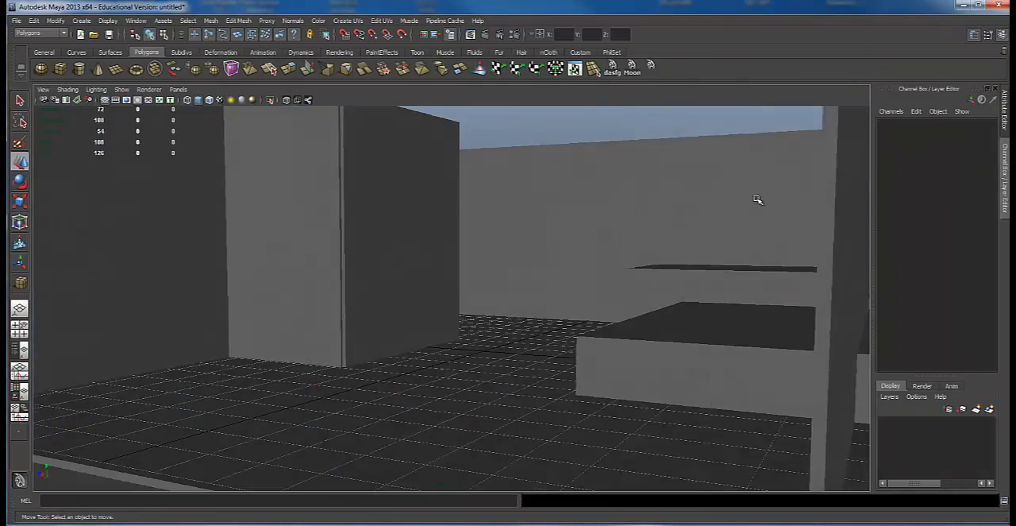
{"action": "left_click_drag", "start_coordinate": [532, 212], "coordinate": [551, 205], "text": "alt"}
{"action": "middle_click_drag", "start_coordinate": [551, 205], "coordinate": [476, 236], "text": "alt"}
{"action": "right_click_drag", "start_coordinate": [477, 236], "coordinate": [524, 249], "text": "alt"}
{"action": "left_click_drag", "start_coordinate": [524, 249], "coordinate": [478, 227], "text": "alt"}
{"action": "middle_click_drag", "start_coordinate": [479, 227], "coordinate": [455, 197], "text": "alt"}
{"action": "right_click_drag", "start_coordinate": [455, 197], "coordinate": [432, 195], "text": "alt"}
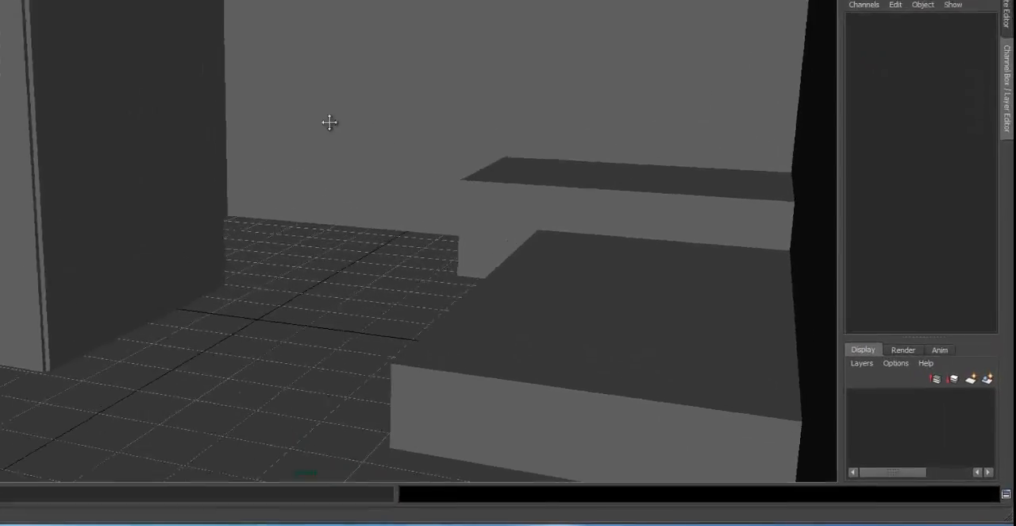
{"action": "middle_click_drag", "start_coordinate": [176, 47], "coordinate": [239, 52], "text": "alt"}
{"action": "right_click_drag", "start_coordinate": [200, 54], "coordinate": [147, 55], "text": "alt"}
{"action": "middle_click_drag", "start_coordinate": [215, 52], "coordinate": [298, 36], "text": "alt"}
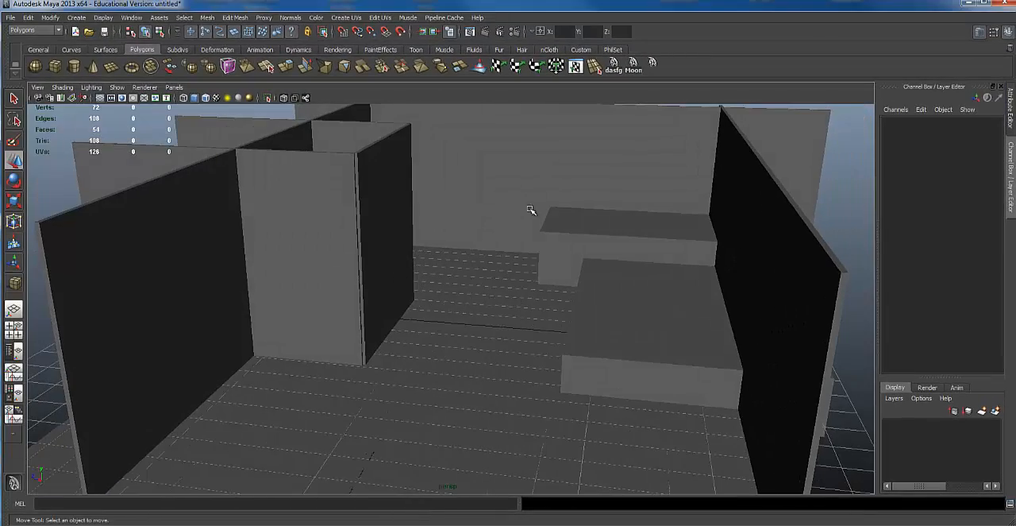
Examine the overall arrangement of walls, partitions and furniture blocks from the open front and from outside.
{"action": "left_click_drag", "start_coordinate": [529, 205], "coordinate": [497, 223], "text": "alt"}
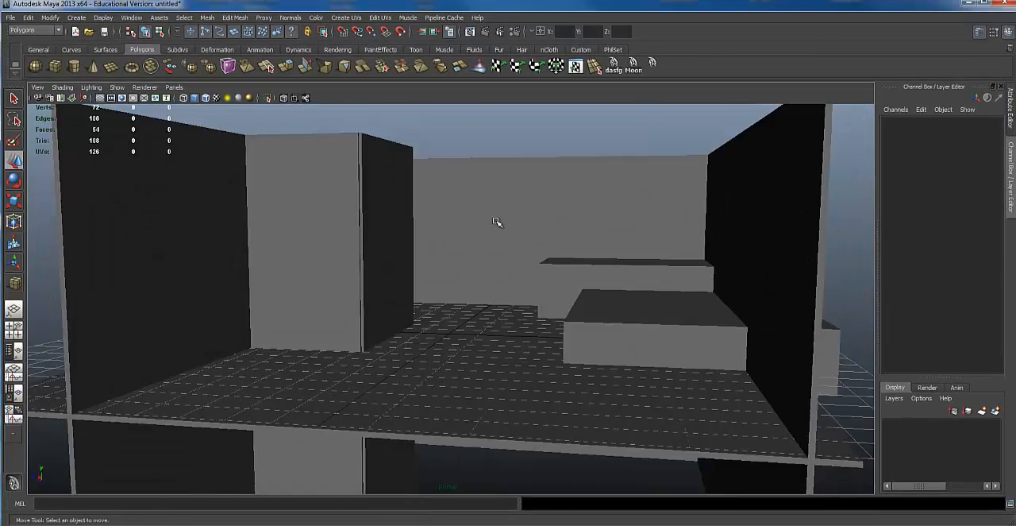
{"action": "right_click_drag", "start_coordinate": [497, 223], "coordinate": [644, 254], "text": "alt"}
{"action": "middle_click_drag", "start_coordinate": [644, 254], "coordinate": [680, 290], "text": "alt"}
{"action": "right_click_drag", "start_coordinate": [679, 290], "coordinate": [608, 295], "text": "alt"}
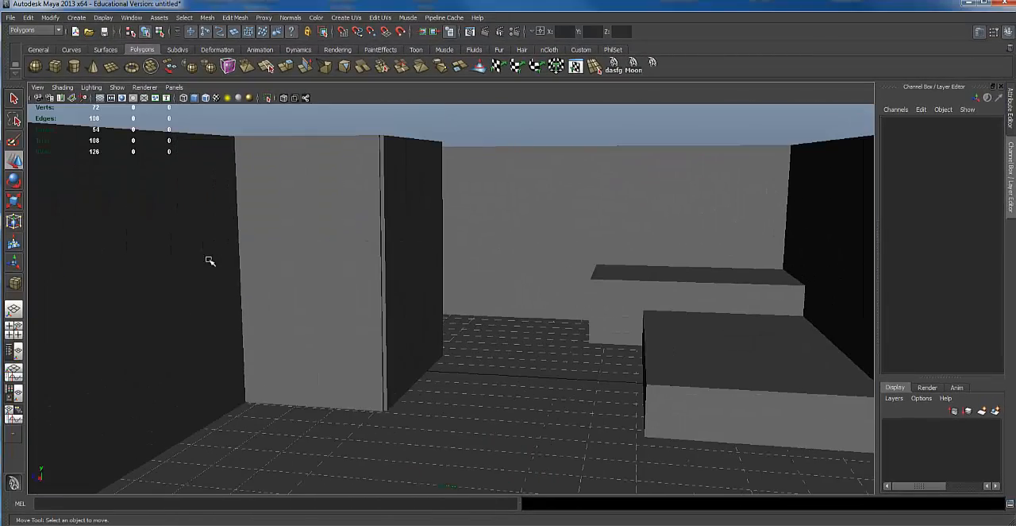
{"action": "left_click_drag", "start_coordinate": [640, 253], "coordinate": [636, 285], "text": "alt"}
{"action": "right_click_drag", "start_coordinate": [637, 284], "coordinate": [232, 268], "text": "alt"}
{"action": "left_click_drag", "start_coordinate": [232, 269], "coordinate": [308, 289], "text": "alt"}
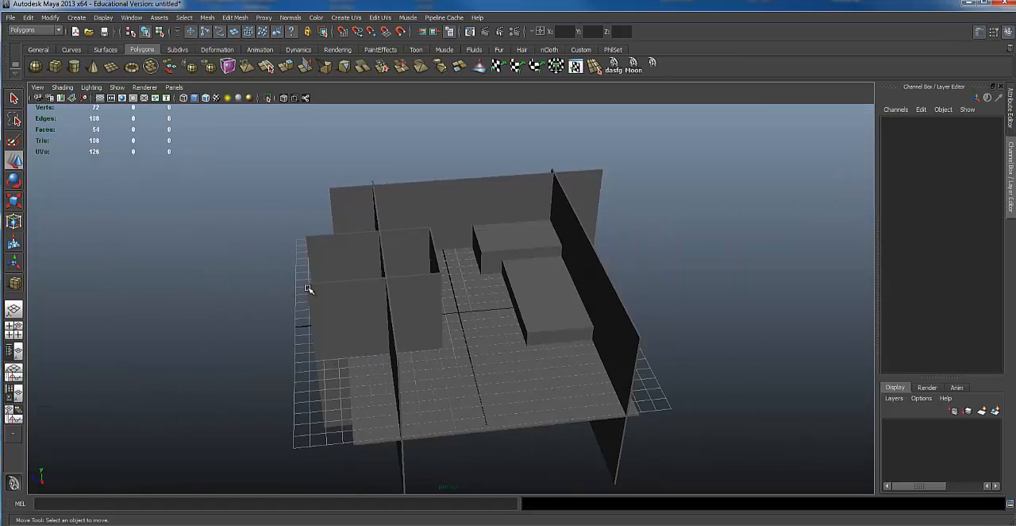
Select the room's main walls in turn and examine how the back wall meets the furniture blocks.
{"action": "left_click", "coordinate": [456, 184]}
{"action": "left_click", "coordinate": [611, 324]}
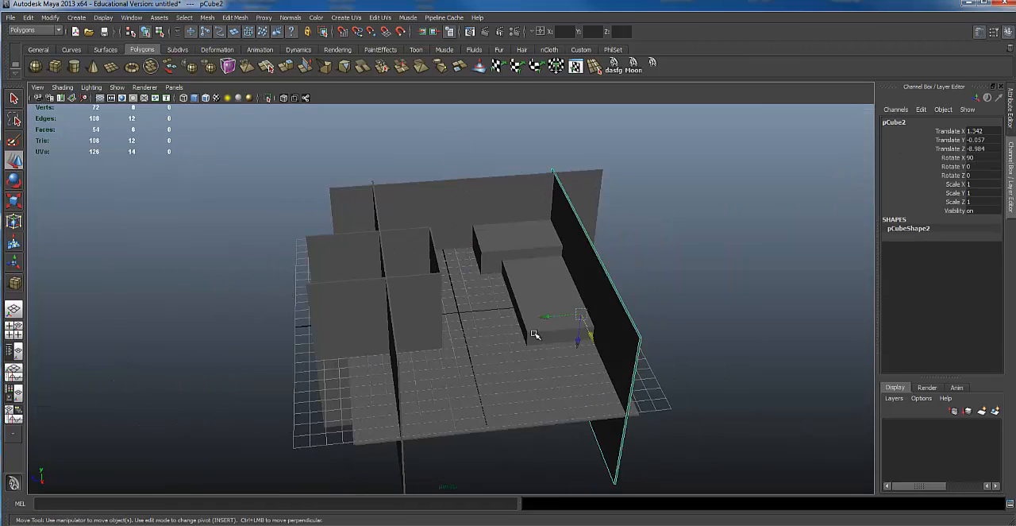
{"action": "left_click", "coordinate": [397, 340]}
{"action": "left_click_drag", "start_coordinate": [551, 299], "coordinate": [561, 243], "text": "alt"}
{"action": "left_click", "coordinate": [560, 248]}
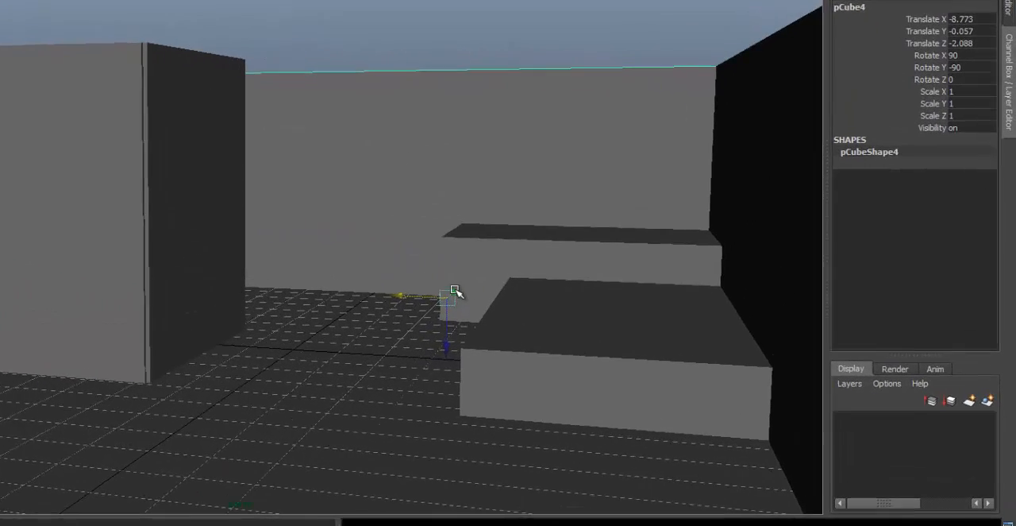
{"action": "left_click_drag", "start_coordinate": [602, 333], "coordinate": [621, 320]}
{"action": "key", "text": "ctrl+z"}
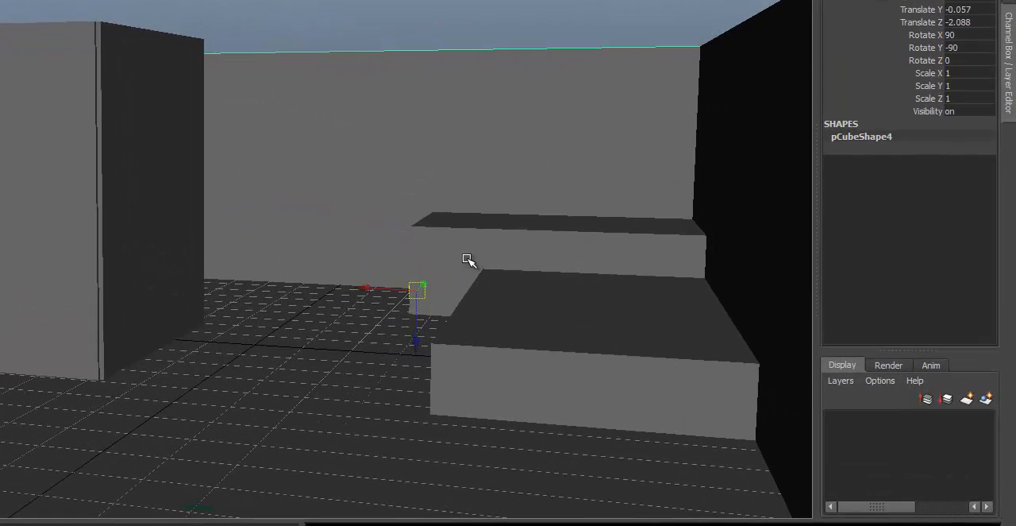
{"action": "left_click", "coordinate": [447, 280]}
{"action": "left_click_drag", "start_coordinate": [447, 281], "coordinate": [338, 141], "text": "alt"}
{"action": "left_click", "coordinate": [342, 100]}
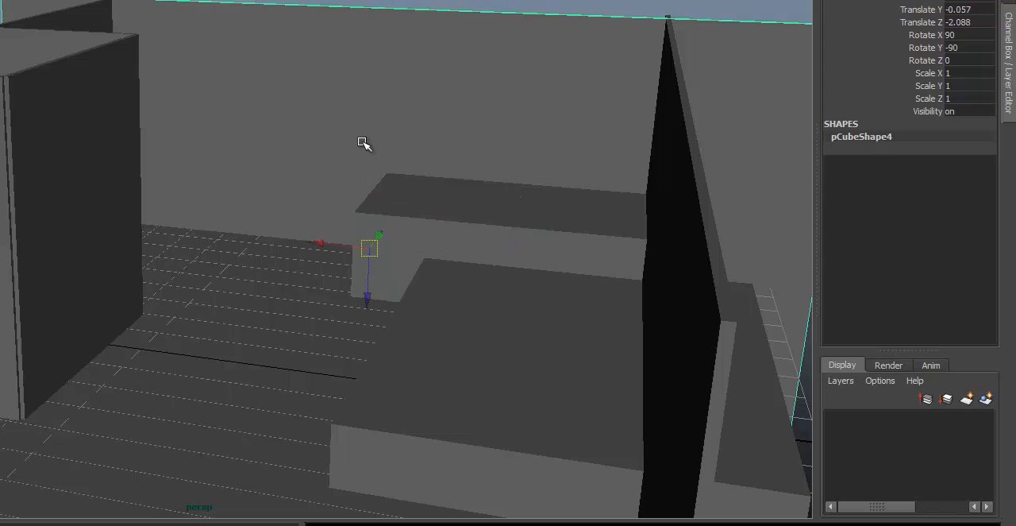
{"action": "left_click_drag", "start_coordinate": [372, 225], "coordinate": [395, 200], "text": "alt"}
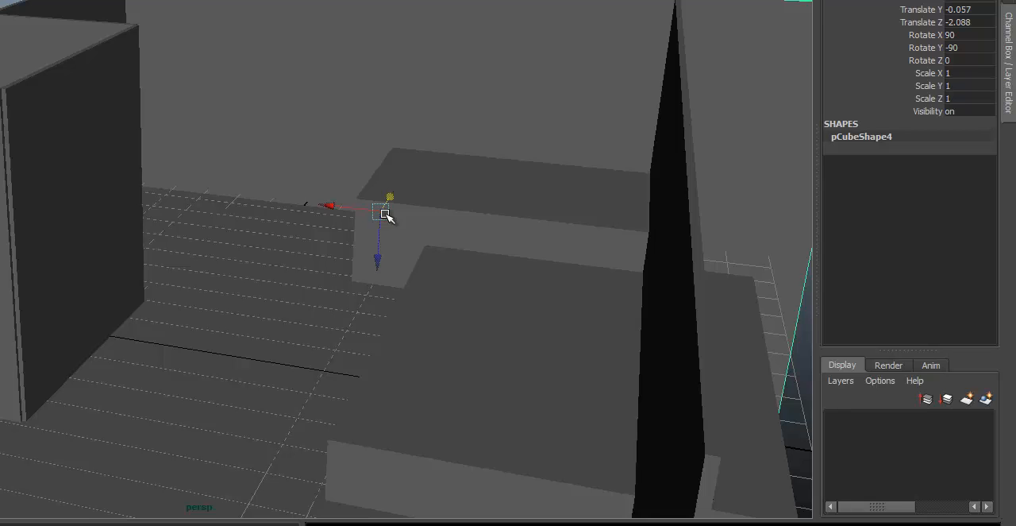
{"action": "left_click_drag", "start_coordinate": [162, 100], "coordinate": [140, 100], "text": "alt"}
Select the three partition walls enclosing the small inner room and examine them from several angles.
{"action": "left_click", "coordinate": [119, 102]}
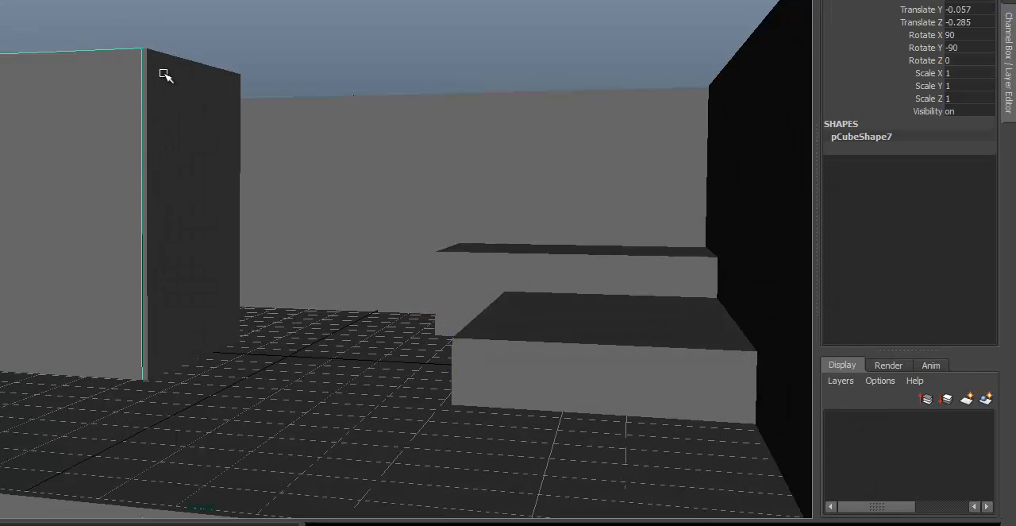
{"action": "left_click_drag", "start_coordinate": [294, 172], "coordinate": [272, 217], "text": "alt"}
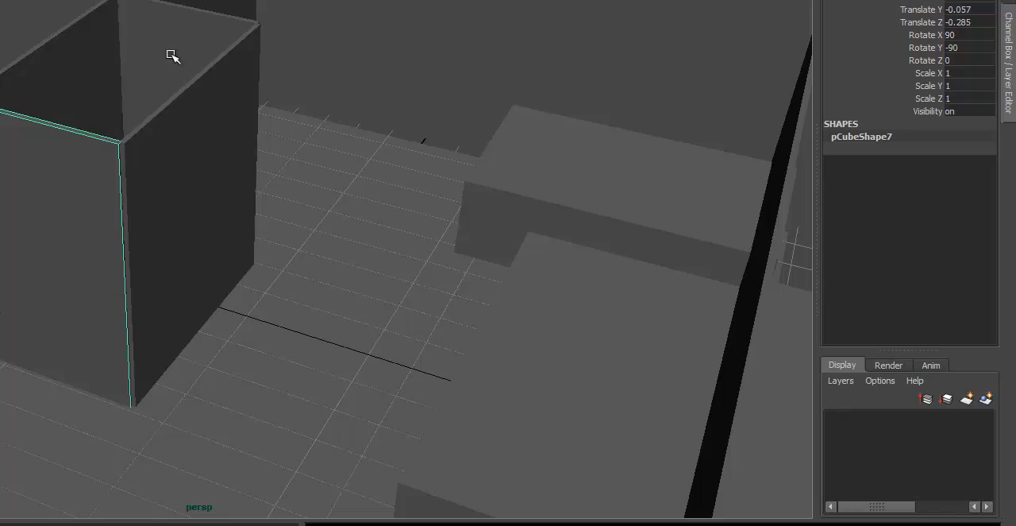
{"action": "left_click", "coordinate": [185, 96]}
{"action": "left_click", "coordinate": [227, 143]}
{"action": "left_click_drag", "start_coordinate": [227, 143], "coordinate": [209, 146], "text": "alt"}
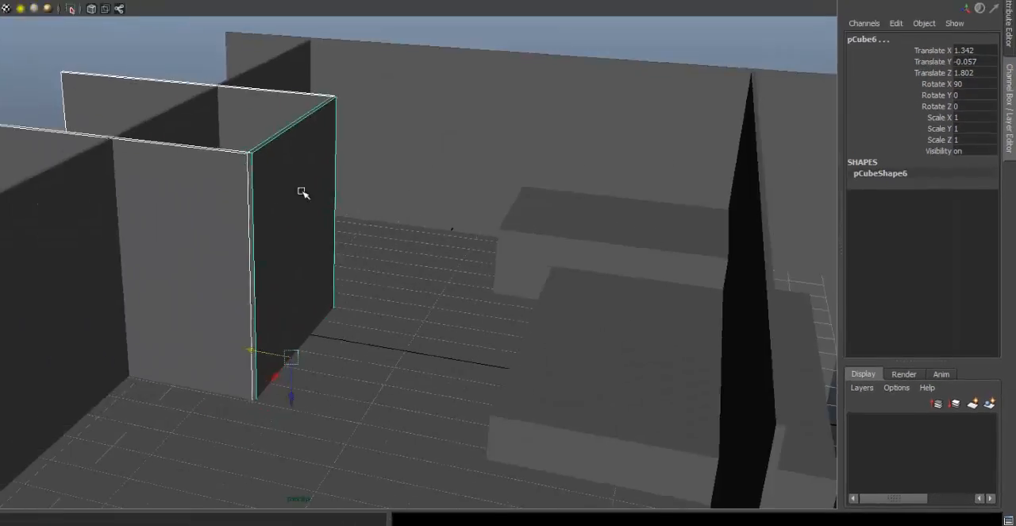
{"action": "left_click_drag", "start_coordinate": [302, 193], "coordinate": [296, 176], "text": "alt"}
{"action": "right_click_drag", "start_coordinate": [295, 177], "coordinate": [478, 186], "text": "alt"}
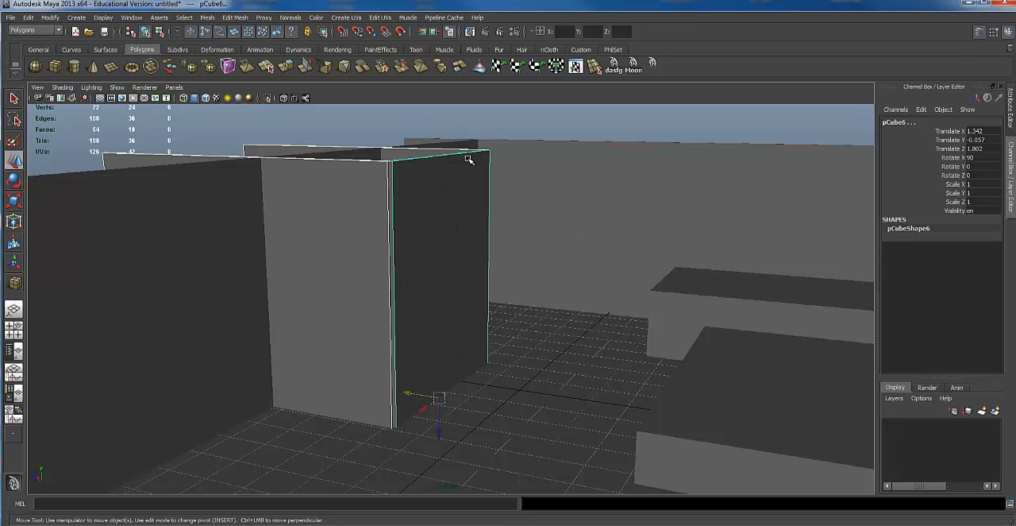
{"action": "left_click_drag", "start_coordinate": [413, 207], "coordinate": [336, 186], "text": "alt"}
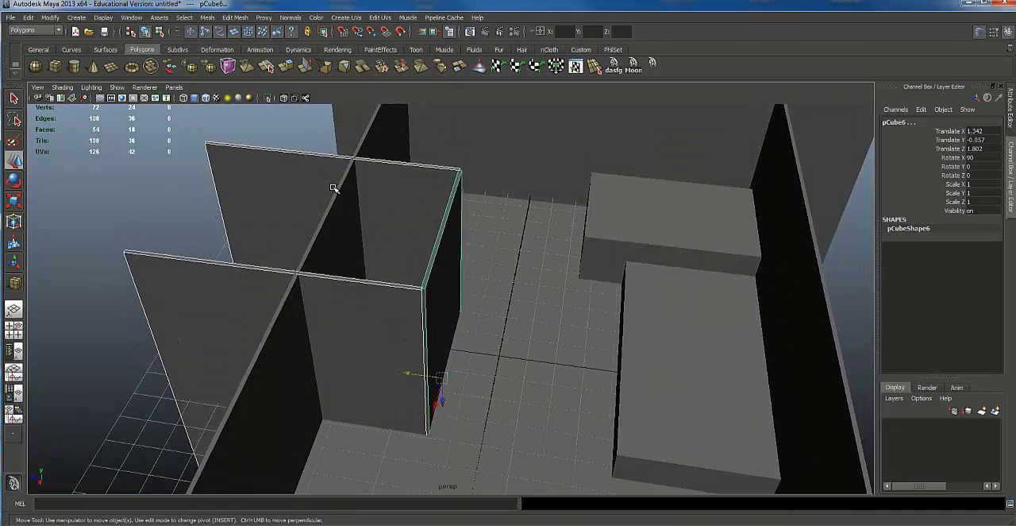
{"action": "right_click_drag", "start_coordinate": [336, 186], "coordinate": [445, 186], "text": "alt"}
{"action": "left_click_drag", "start_coordinate": [445, 185], "coordinate": [425, 138], "text": "alt"}
{"action": "middle_click_drag", "start_coordinate": [531, 255], "coordinate": [514, 233], "text": "alt"}
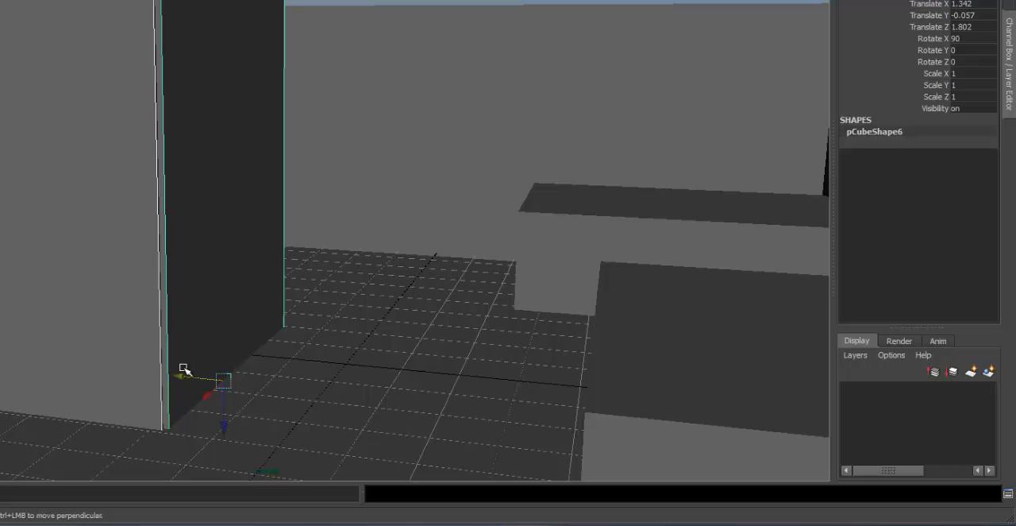
{"action": "left_click_drag", "start_coordinate": [360, 174], "coordinate": [240, 159], "text": "alt"}
{"action": "middle_click_drag", "start_coordinate": [241, 159], "coordinate": [248, 106], "text": "alt"}
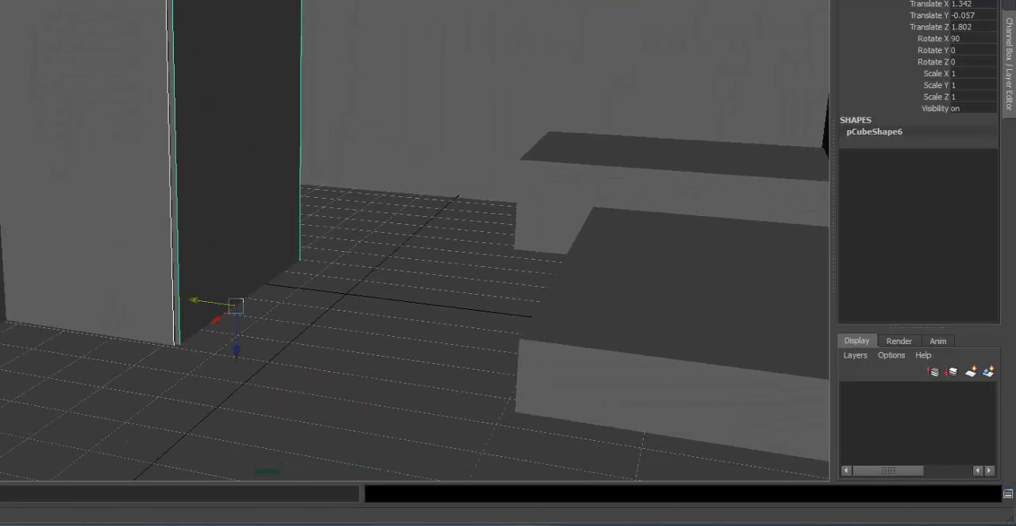
Create a thin, nearly square polygon cube slab on the open floor and raise it to Translate Y 1 as a tabletop.
{"action": "left_click_drag", "start_coordinate": [293, 335], "coordinate": [299, 398], "text": "alt"}
{"action": "middle_click_drag", "start_coordinate": [299, 397], "coordinate": [300, 266], "text": "alt"}
{"action": "left_click_drag", "start_coordinate": [325, 371], "coordinate": [401, 479]}
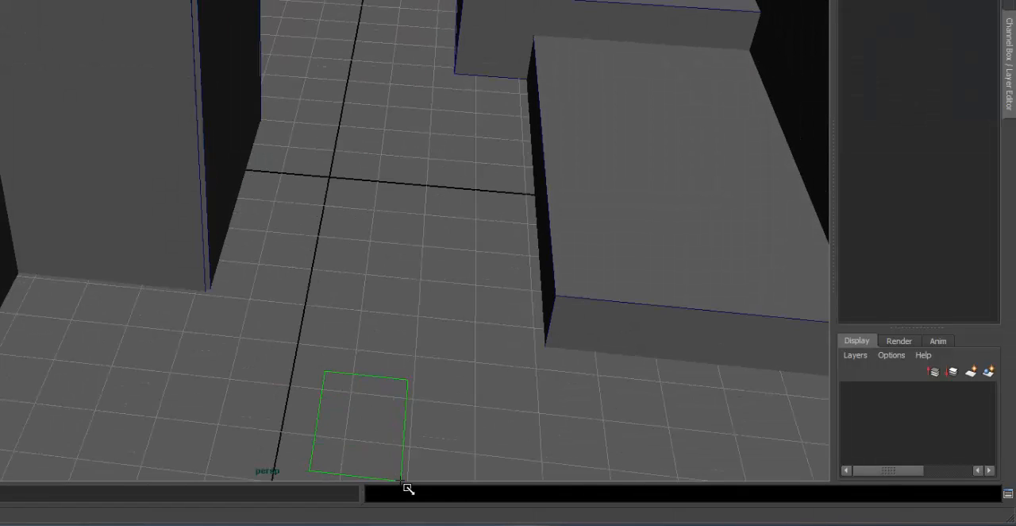
{"action": "left_click_drag", "start_coordinate": [393, 421], "coordinate": [351, 376]}
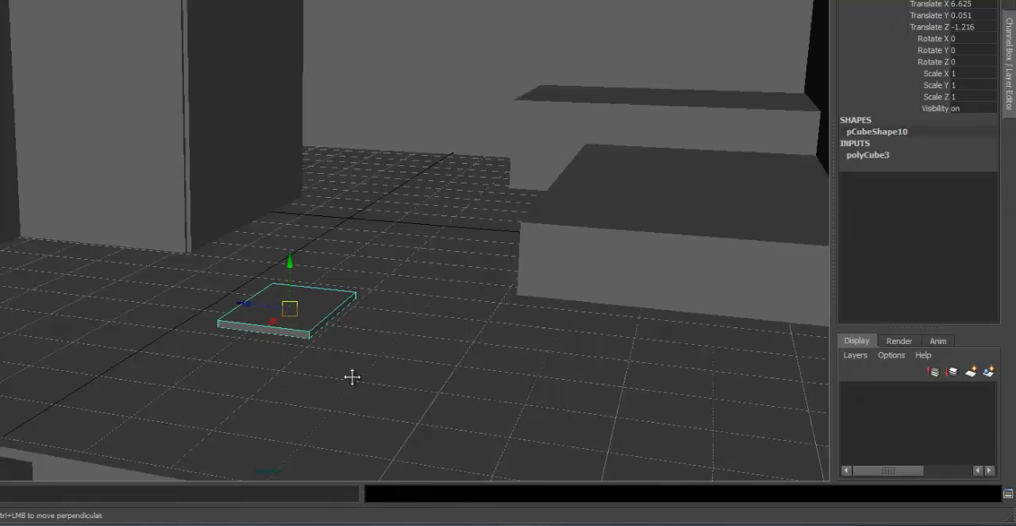
{"action": "middle_click_drag", "start_coordinate": [352, 376], "coordinate": [353, 348], "text": "alt"}
{"action": "left_click_drag", "start_coordinate": [290, 214], "coordinate": [283, 158]}
Extrude the tabletop's bottom face and scale it inward, and extrude that smaller face down to the floor as the base.
{"action": "left_click_drag", "start_coordinate": [254, 182], "coordinate": [348, 124], "text": "alt"}
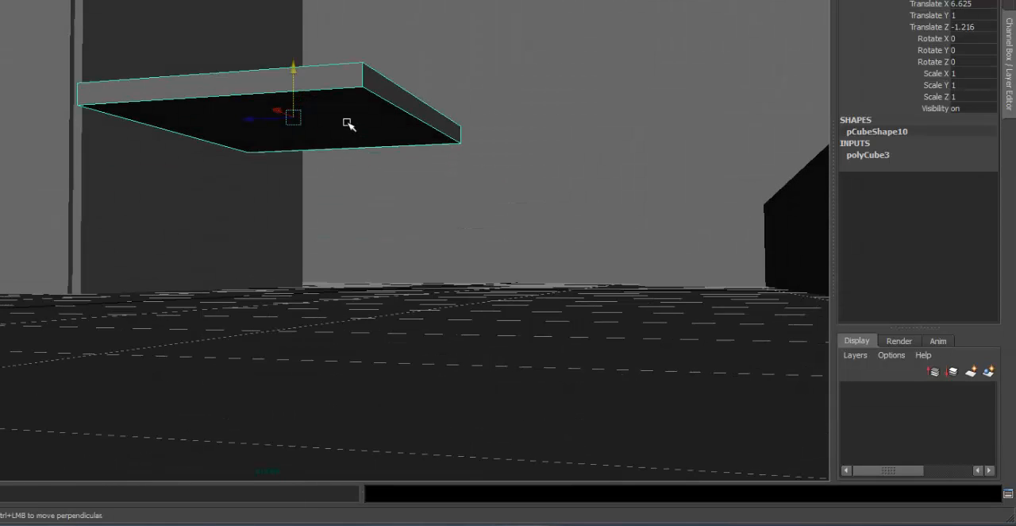
{"action": "right_click_drag", "start_coordinate": [347, 135], "coordinate": [344, 155]}
{"action": "left_click", "coordinate": [340, 130]}
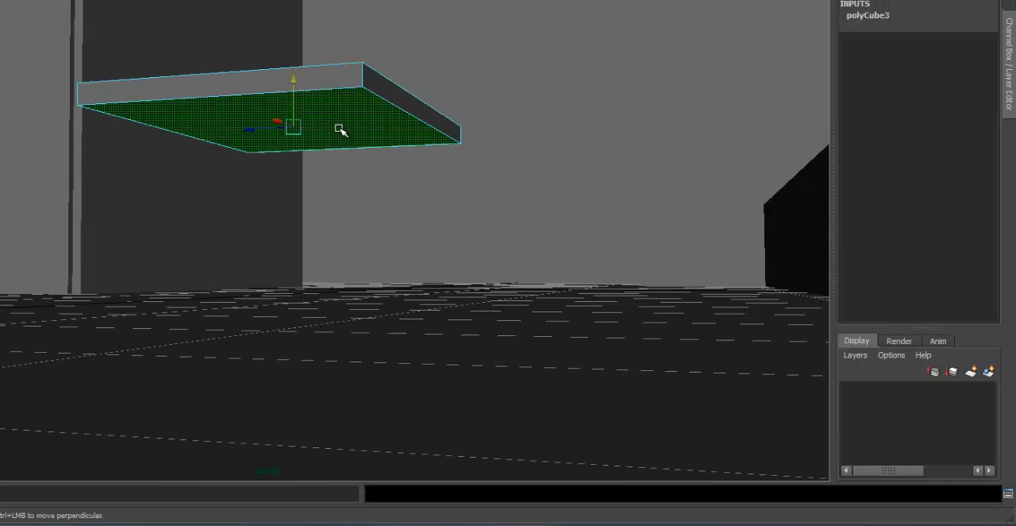
{"action": "key", "text": "ctrl+e"}
{"action": "left_click_drag", "start_coordinate": [336, 134], "coordinate": [238, 151], "text": "alt"}
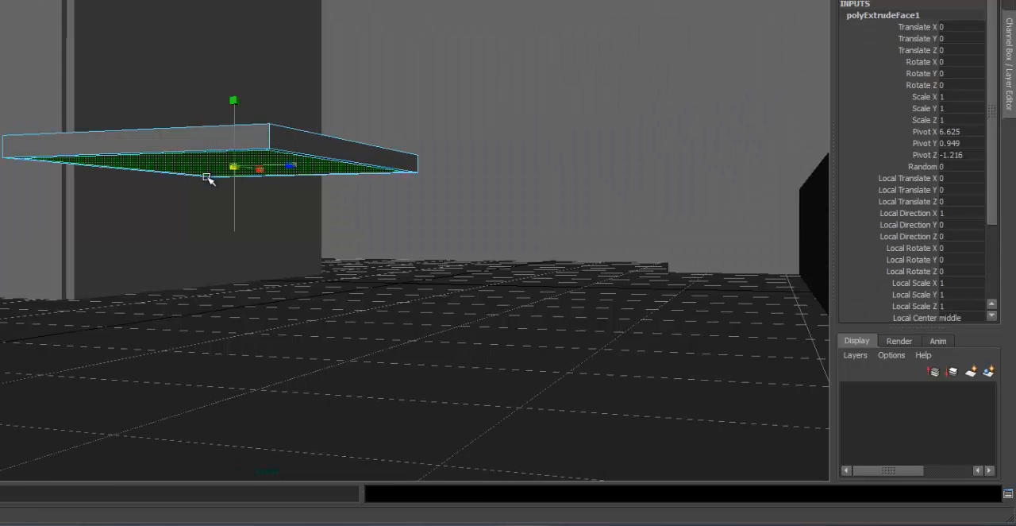
{"action": "key", "text": "ctrl+e"}
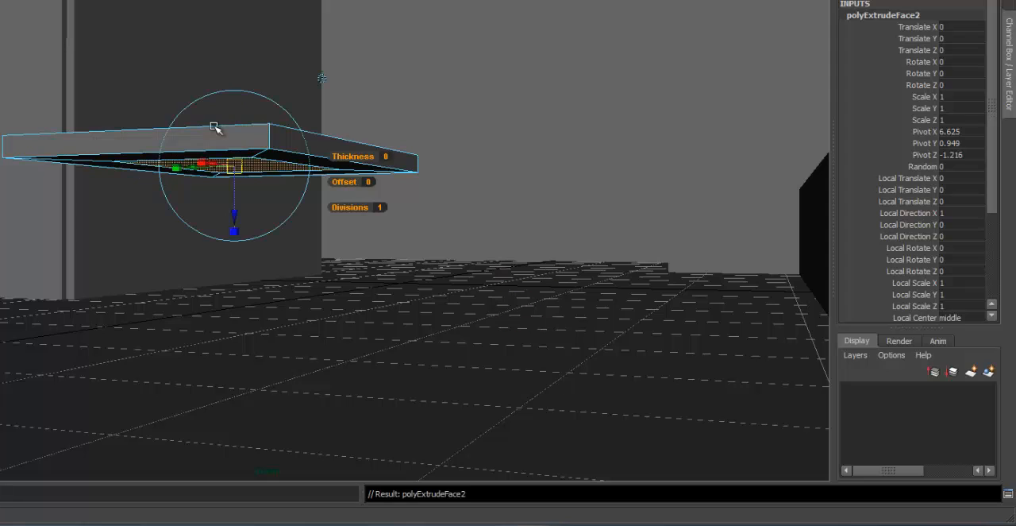
{"action": "left_click_drag", "start_coordinate": [231, 225], "coordinate": [229, 384]}
{"action": "key", "text": "F8"}
Create a small polygon sphere on the floor beside the table and raise it to Translate Y 1.733 as a head.
{"action": "right_click_drag", "start_coordinate": [498, 292], "coordinate": [318, 262], "text": "alt"}
{"action": "left_click_drag", "start_coordinate": [262, 239], "coordinate": [259, 366], "text": "alt"}
{"action": "right_click_drag", "start_coordinate": [212, 241], "coordinate": [137, 147], "text": "alt"}
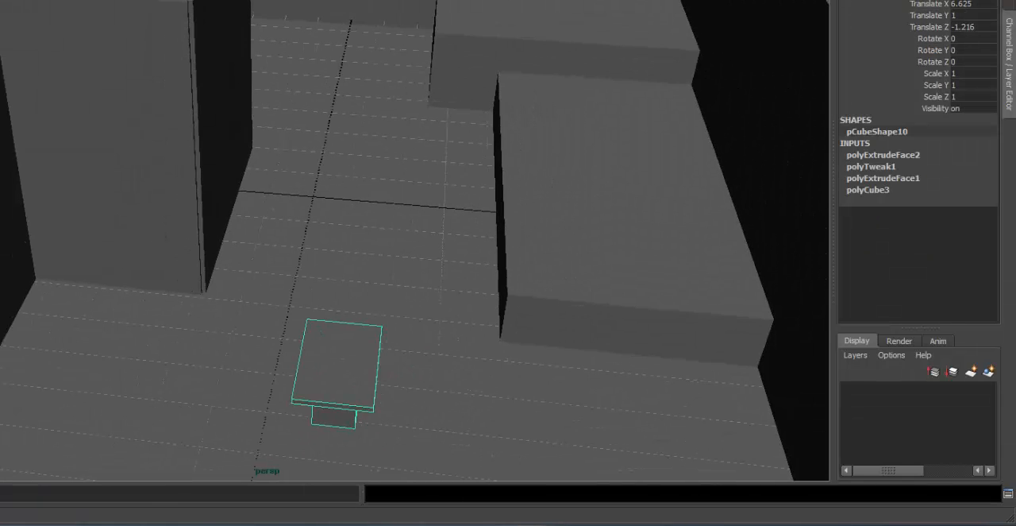
{"action": "right_click_drag", "start_coordinate": [341, 347], "coordinate": [267, 353], "text": "alt"}
{"action": "left_click_drag", "start_coordinate": [277, 350], "coordinate": [281, 352]}
{"action": "right_click_drag", "start_coordinate": [272, 319], "coordinate": [401, 315], "text": "alt"}
{"action": "key", "text": "w"}
{"action": "left_click_drag", "start_coordinate": [302, 326], "coordinate": [321, 266], "text": "alt"}
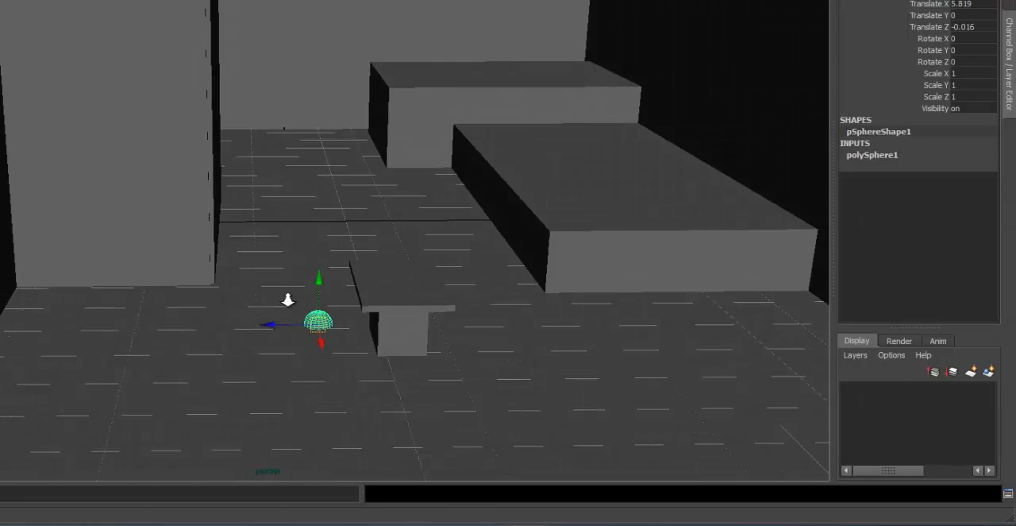
{"action": "right_click_drag", "start_coordinate": [288, 300], "coordinate": [540, 272], "text": "alt"}
{"action": "middle_click_drag", "start_coordinate": [553, 267], "coordinate": [551, 262], "text": "alt"}
{"action": "left_click_drag", "start_coordinate": [376, 392], "coordinate": [393, 167]}
{"action": "left_click_drag", "start_coordinate": [392, 166], "coordinate": [373, 194], "text": "alt"}
Duplicate the head sphere, lower the copy to Translate Y 1.209 and stretch it to Scale Y 1.458 as a torso.
{"action": "key", "text": "ctrl+d"}
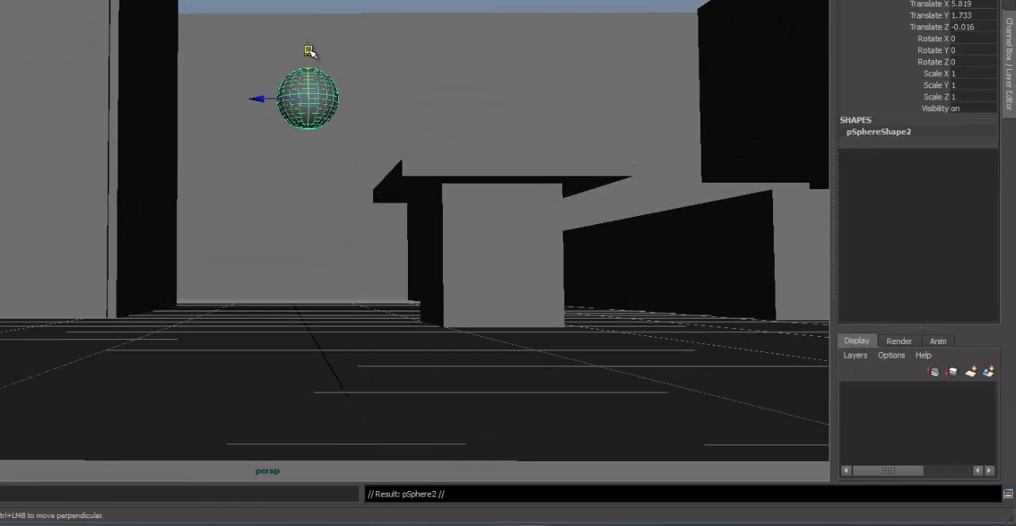
{"action": "left_click_drag", "start_coordinate": [307, 51], "coordinate": [315, 79]}
{"action": "left_click_drag", "start_coordinate": [314, 98], "coordinate": [309, 138], "text": "alt"}
{"action": "key", "text": "w"}
Duplicate the torso and shape the copy into a thin limb with Scale X 0.284, Y 2.148, Z 0.284 at Translate X 5.989.
{"action": "key", "text": "ctrl+d"}
{"action": "left_click_drag", "start_coordinate": [324, 177], "coordinate": [362, 200], "text": "alt"}
{"action": "right_click_drag", "start_coordinate": [409, 233], "coordinate": [128, 284], "text": "alt"}
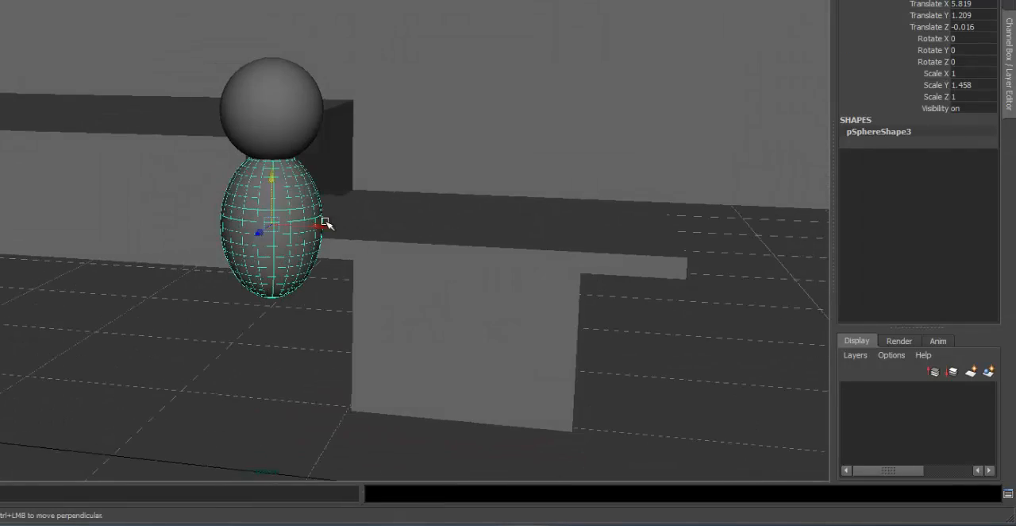
{"action": "left_click_drag", "start_coordinate": [324, 222], "coordinate": [354, 225]}
{"action": "left_click_drag", "start_coordinate": [517, 299], "coordinate": [421, 304]}
{"action": "key", "text": "ctrl+z"}
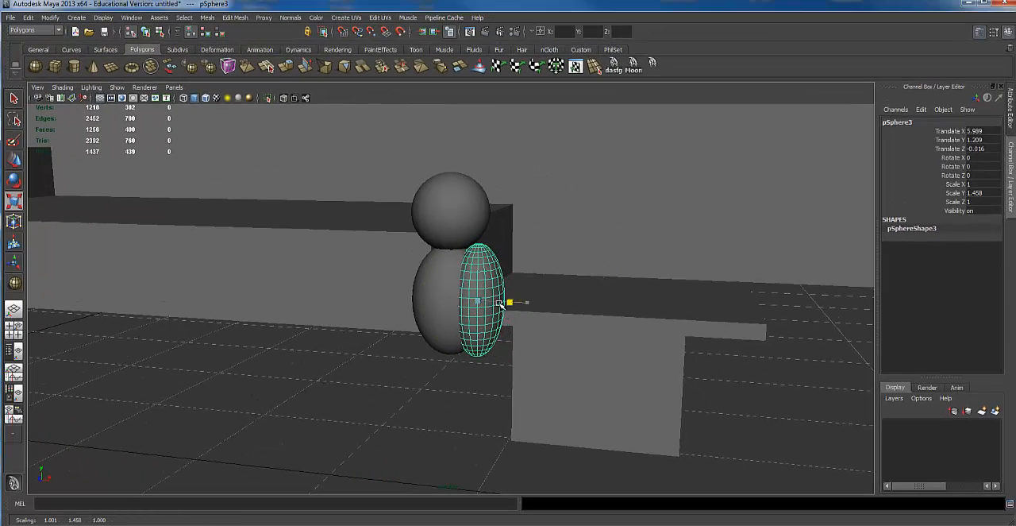
{"action": "left_click_drag", "start_coordinate": [468, 171], "coordinate": [457, 43]}
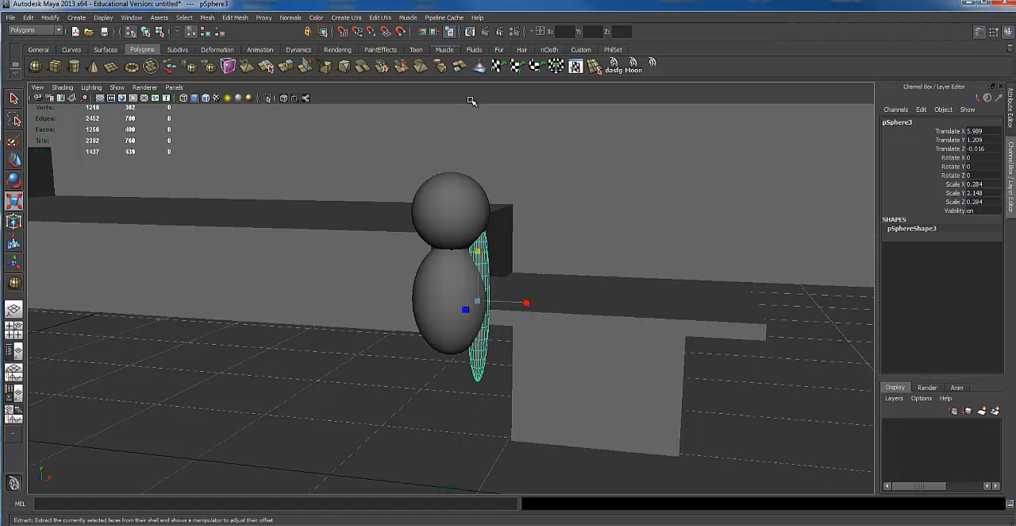
Lower the thin limb to Translate Y 0.547 as a leg and duplicate it for the other leg at Translate X 5.654.
{"action": "key", "text": "w"}
{"action": "scroll", "coordinate": [504, 241], "scroll_direction": "down", "scroll_amount": 3}
{"action": "scroll", "coordinate": [465, 279], "scroll_direction": "up", "scroll_amount": 3}
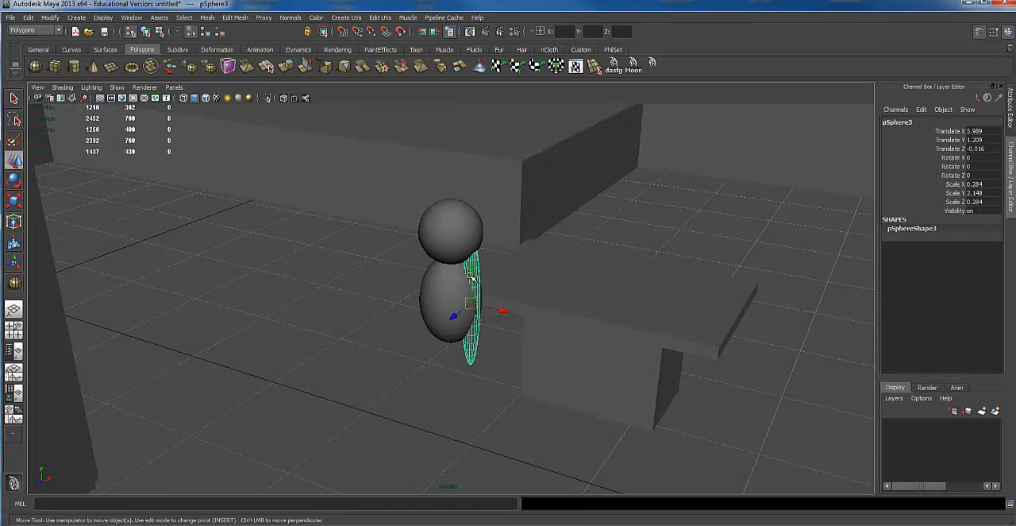
{"action": "left_click_drag", "start_coordinate": [473, 275], "coordinate": [464, 386]}
{"action": "key", "text": "ctrl+d"}
{"action": "left_click_drag", "start_coordinate": [504, 359], "coordinate": [460, 366], "text": "alt"}
Duplicate the second leg as an arm, rotate it to Z -15.543 and place it beside the torso at Translate X 5.52, Y 1.027.
{"action": "key", "text": "ctrl+d"}
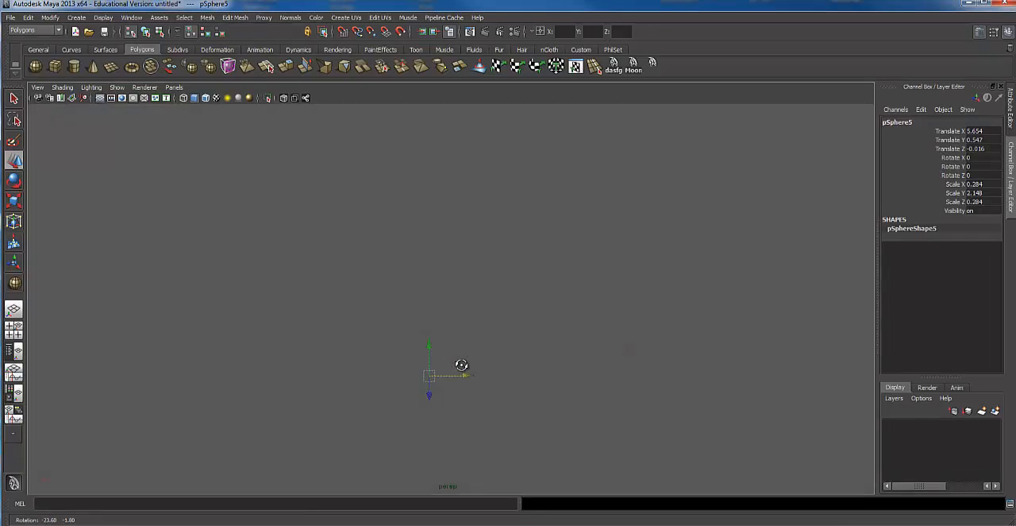
{"action": "left_click_drag", "start_coordinate": [430, 396], "coordinate": [430, 385]}
{"action": "key", "text": "ctrl+z"}
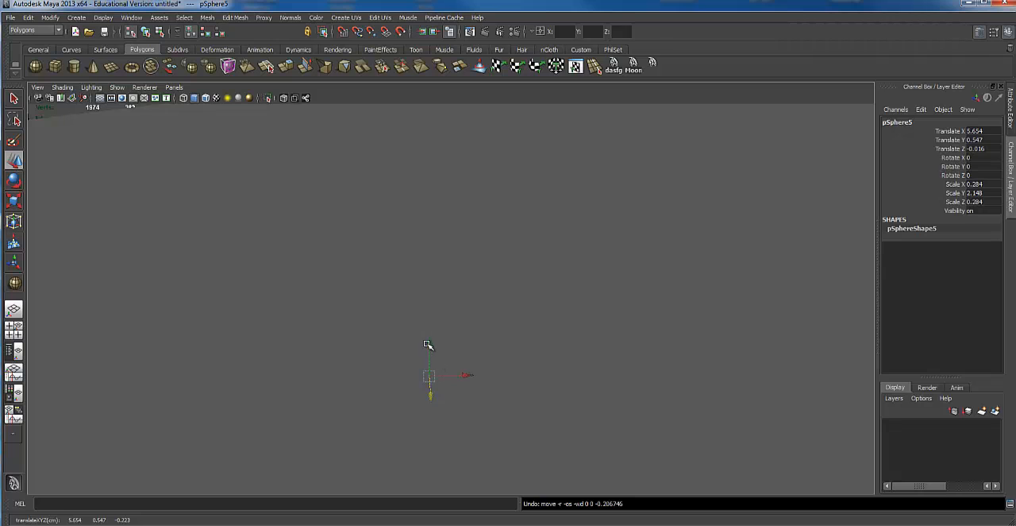
{"action": "left_click_drag", "start_coordinate": [429, 345], "coordinate": [450, 289]}
{"action": "key", "text": "e"}
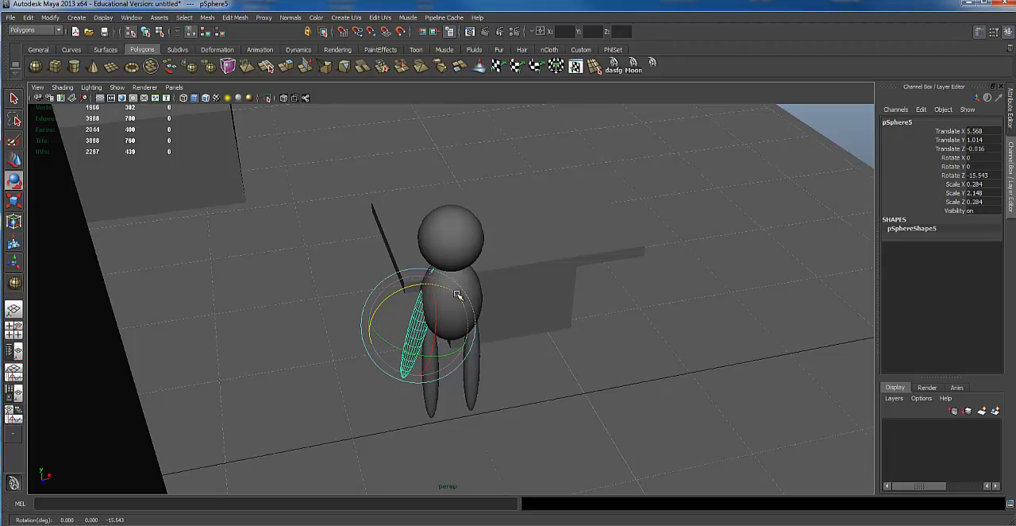
{"action": "key", "text": "w"}
{"action": "left_click_drag", "start_coordinate": [449, 327], "coordinate": [440, 333], "text": "alt"}
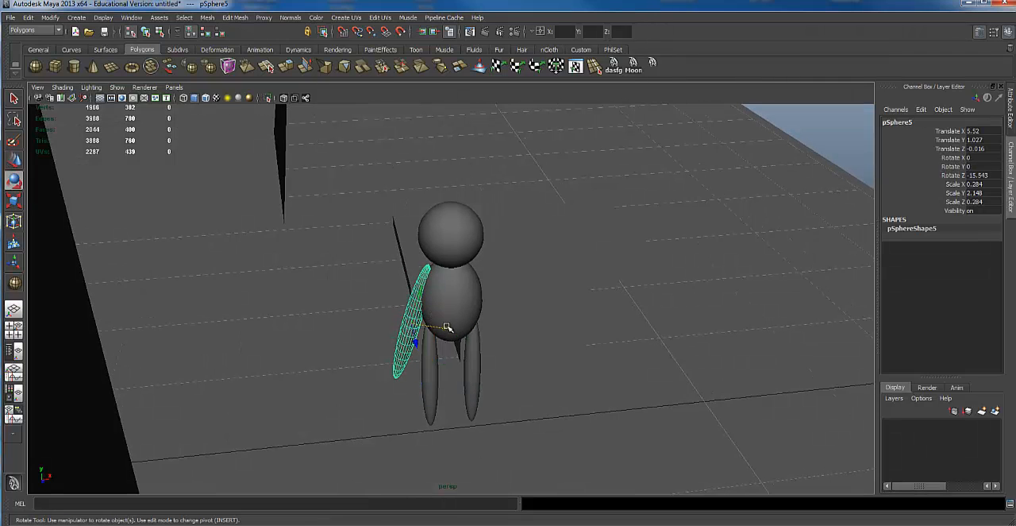
Resize the rotated arm to Scale Y 1.516 and place it at shoulder height at Translate X 5.567, Y 1.195.
{"action": "key", "text": "r"}
{"action": "right_click_drag", "start_coordinate": [498, 326], "coordinate": [513, 345], "text": "alt"}
{"action": "left_click_drag", "start_coordinate": [513, 345], "coordinate": [543, 337], "text": "alt"}
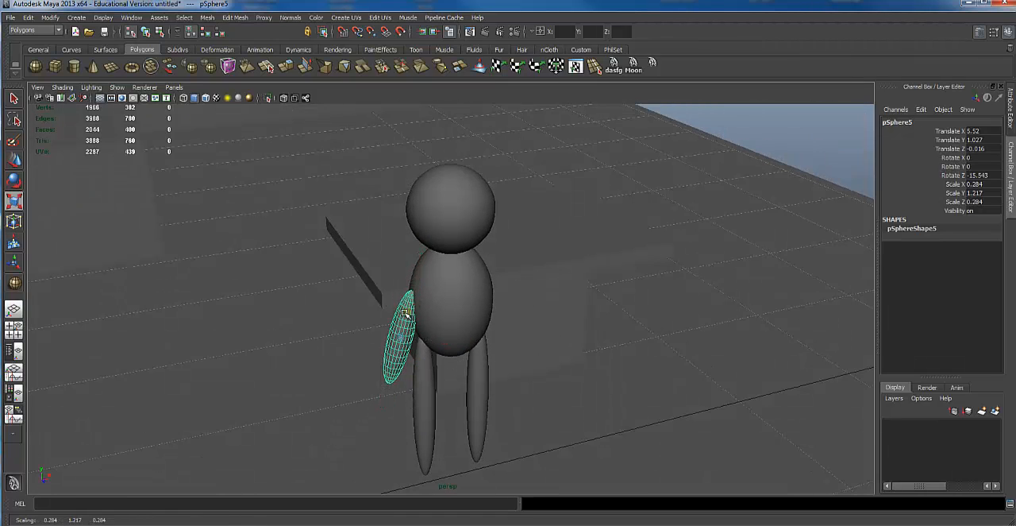
{"action": "key", "text": "e"}
{"action": "left_click_drag", "start_coordinate": [405, 314], "coordinate": [417, 286]}
{"action": "key", "text": "w"}
{"action": "key", "text": "r"}
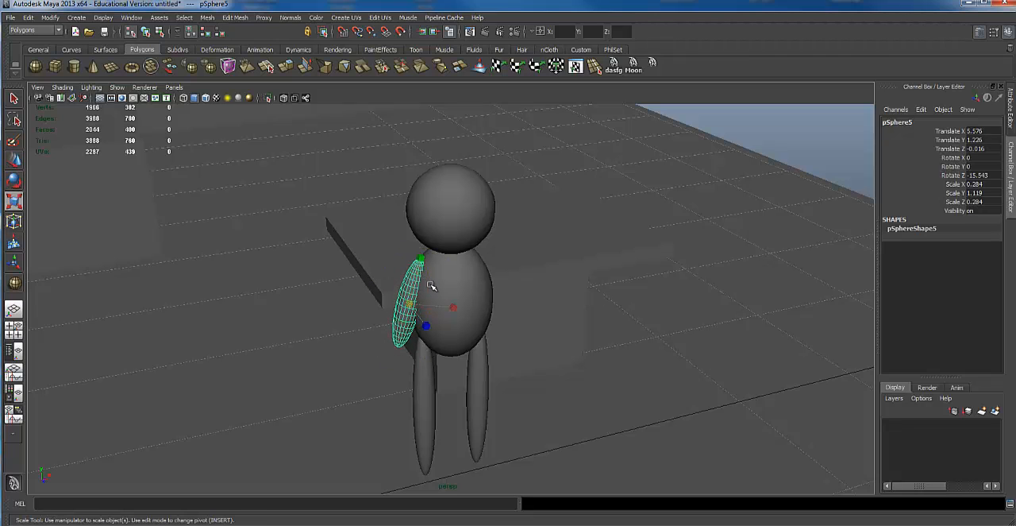
{"action": "left_click_drag", "start_coordinate": [429, 241], "coordinate": [417, 278]}
{"action": "key", "text": "w"}
{"action": "left_click_drag", "start_coordinate": [460, 312], "coordinate": [431, 325], "text": "alt"}
Duplicate the arm, freeze the copy's transforms, mirror it with Scale X -0.935 and place it on the torso's opposite side.
{"action": "key", "text": "ctrl+d"}
{"action": "key", "text": "e"}
{"action": "key", "text": "r"}
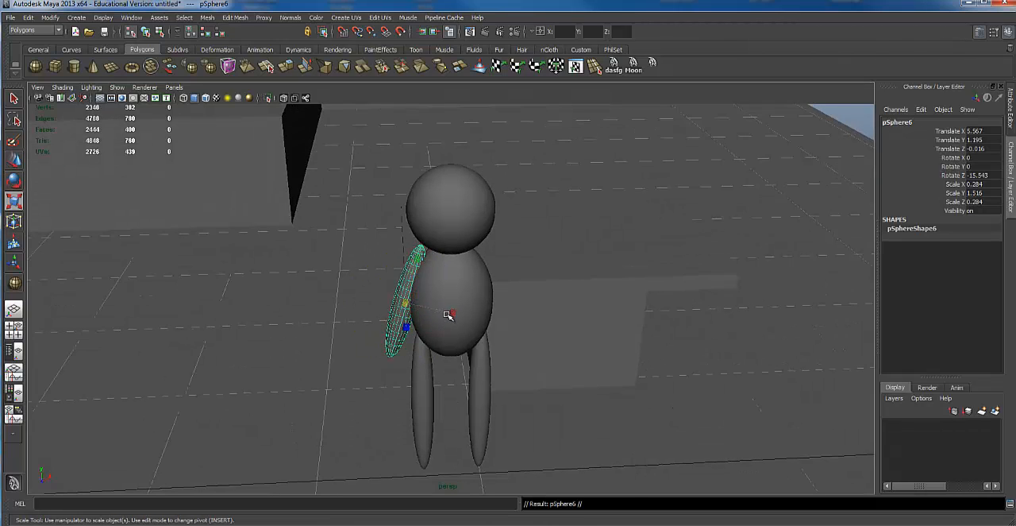
{"action": "left_click_drag", "start_coordinate": [441, 293], "coordinate": [454, 301], "text": "alt"}
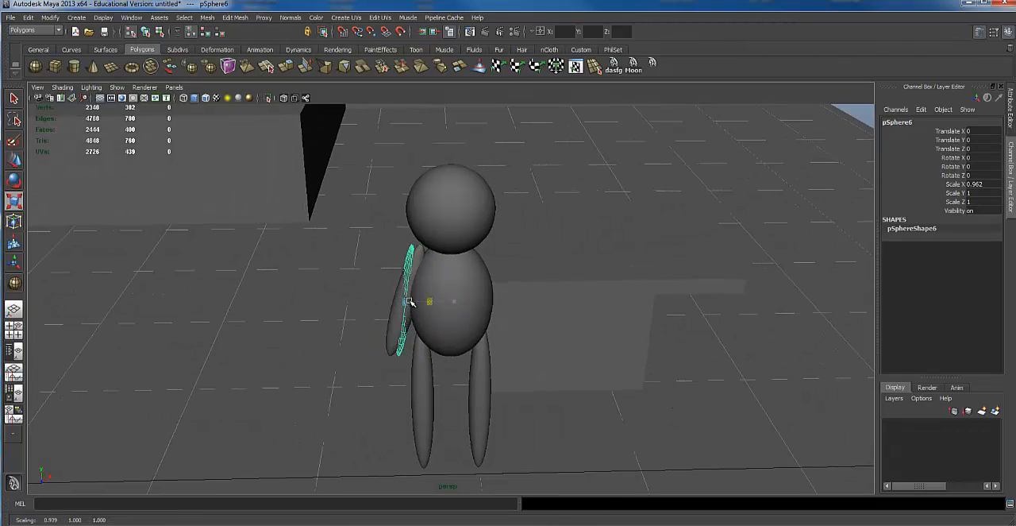
{"action": "key", "text": "w"}
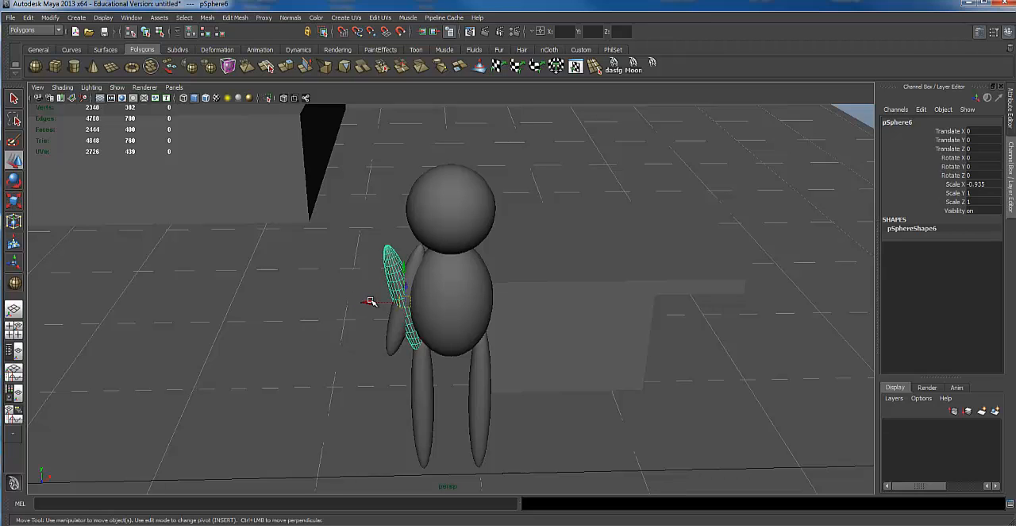
{"action": "left_click_drag", "start_coordinate": [370, 301], "coordinate": [467, 294]}
Select the head, torso, both arms and both legs and group them as one figure.
{"action": "left_click", "coordinate": [478, 222], "text": "shift"}
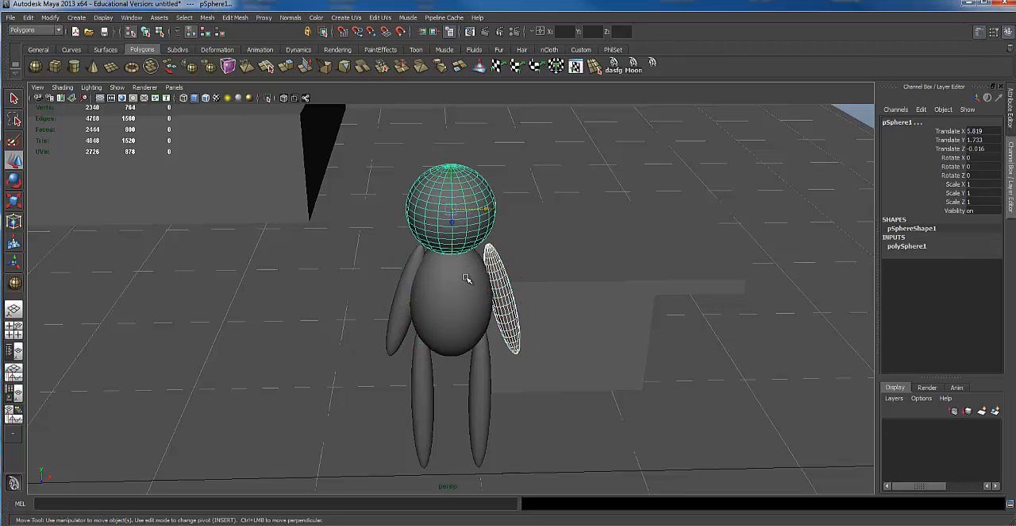
{"action": "key", "text": "4"}
{"action": "left_click", "coordinate": [467, 278]}
{"action": "left_click", "coordinate": [401, 312]}
{"action": "left_click", "coordinate": [425, 370]}
{"action": "left_click", "coordinate": [484, 376]}
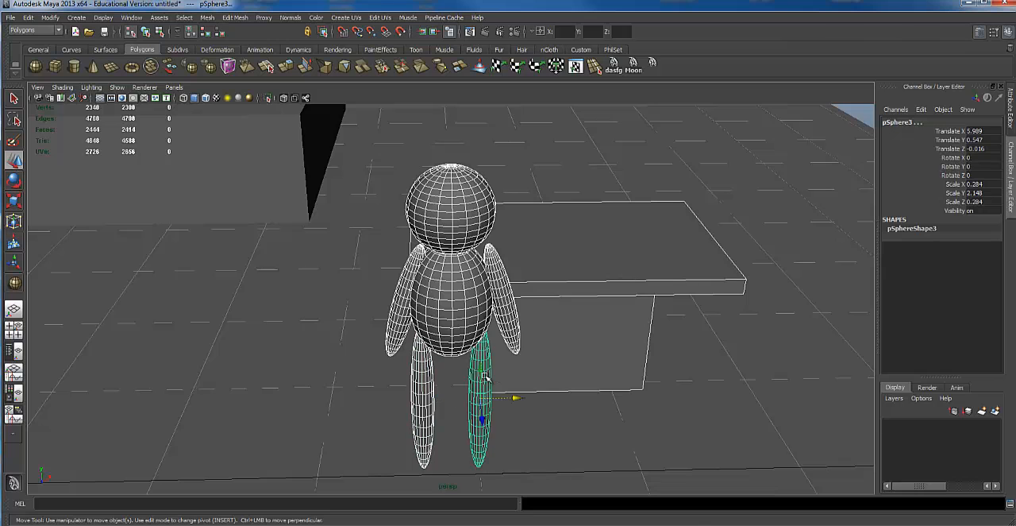
{"action": "left_click", "coordinate": [573, 307], "text": "shift"}
{"action": "key", "text": "ctrl+g"}
{"action": "key", "text": "r"}
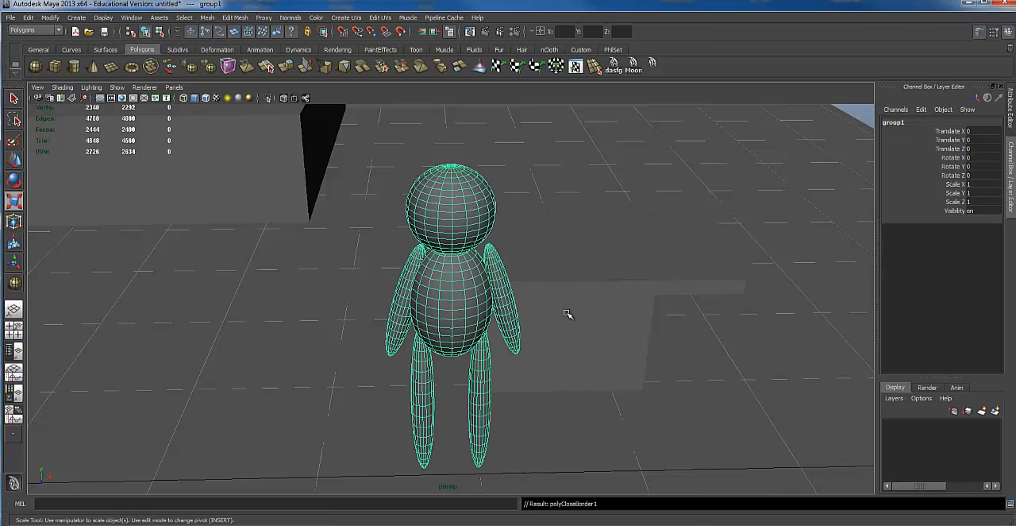
{"action": "key", "text": "w"}
{"action": "left_click_drag", "start_coordinate": [482, 302], "coordinate": [340, 265], "text": "alt"}
{"action": "left_click_drag", "start_coordinate": [576, 302], "coordinate": [547, 313], "text": "alt"}
Create a thin, flat polygon cylinder on the floor between the figure and the table as a chair seat.
{"action": "left_click", "coordinate": [515, 355]}
{"action": "left_click_drag", "start_coordinate": [515, 355], "coordinate": [519, 327], "text": "alt"}
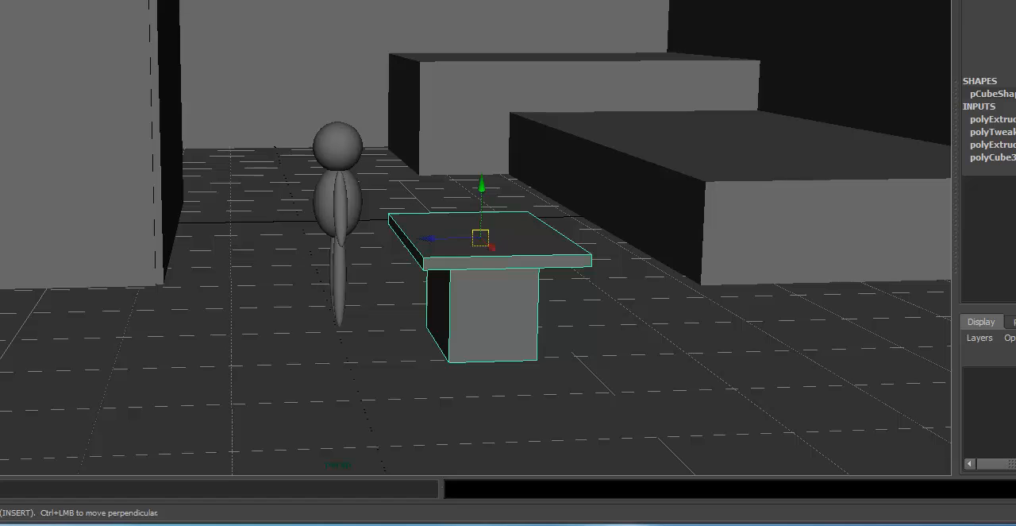
{"action": "left_click_drag", "start_coordinate": [319, 322], "coordinate": [323, 336], "text": "alt"}
{"action": "left_click_drag", "start_coordinate": [359, 346], "coordinate": [389, 359]}
{"action": "left_click_drag", "start_coordinate": [389, 358], "coordinate": [376, 327]}
{"action": "left_click_drag", "start_coordinate": [376, 327], "coordinate": [364, 330], "text": "alt"}
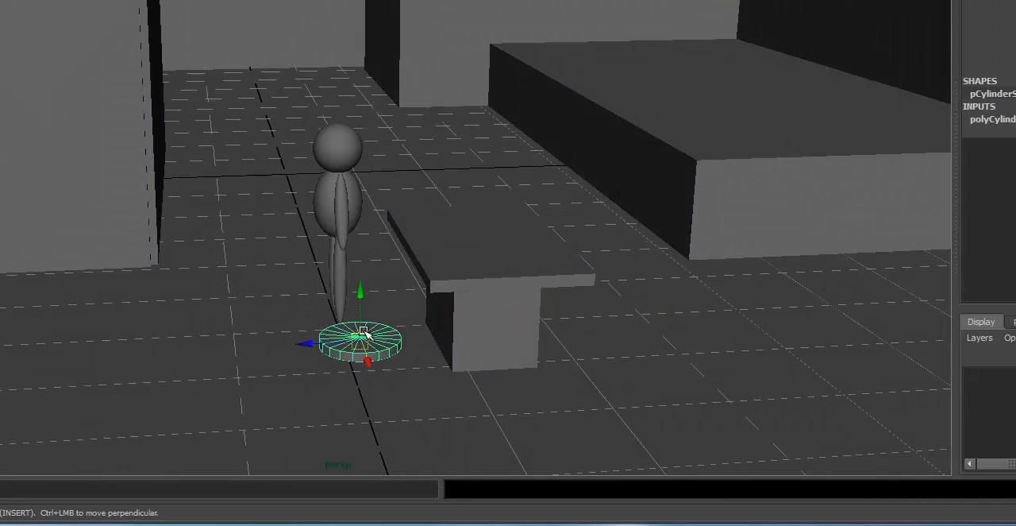
Raise the disc to seat height and duplicate it as a narrower, taller cylinder base directly beneath.
{"action": "left_click_drag", "start_coordinate": [358, 281], "coordinate": [368, 230]}
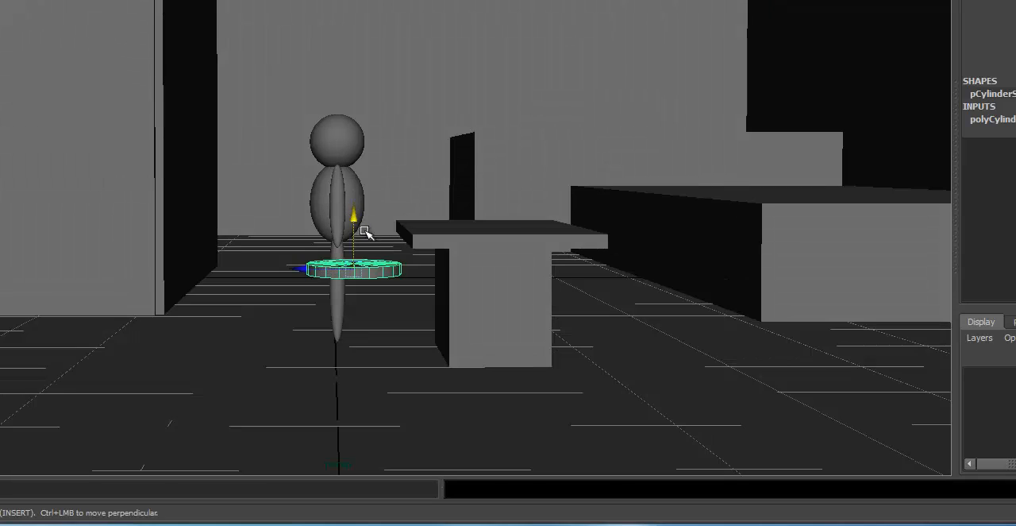
{"action": "key", "text": "ctrl+d"}
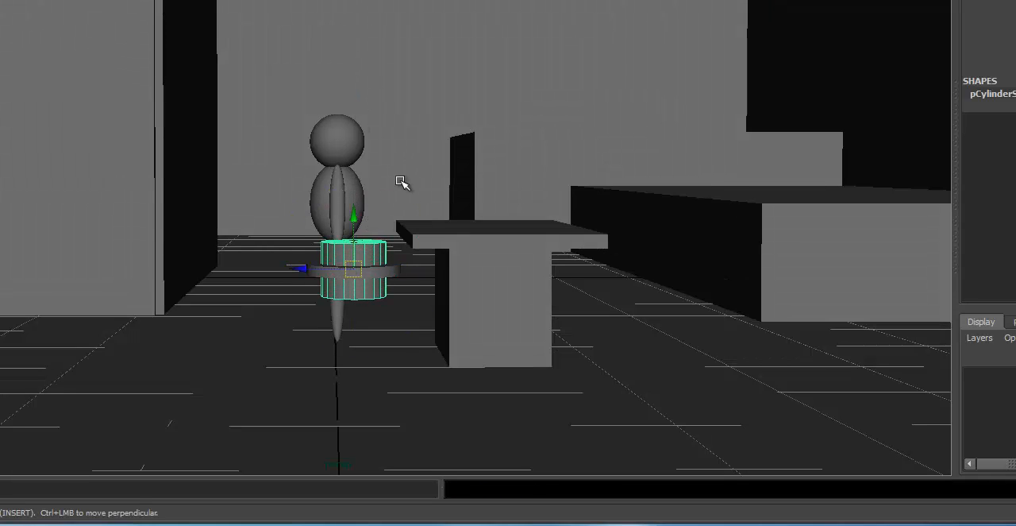
{"action": "left_click_drag", "start_coordinate": [352, 223], "coordinate": [355, 289]}
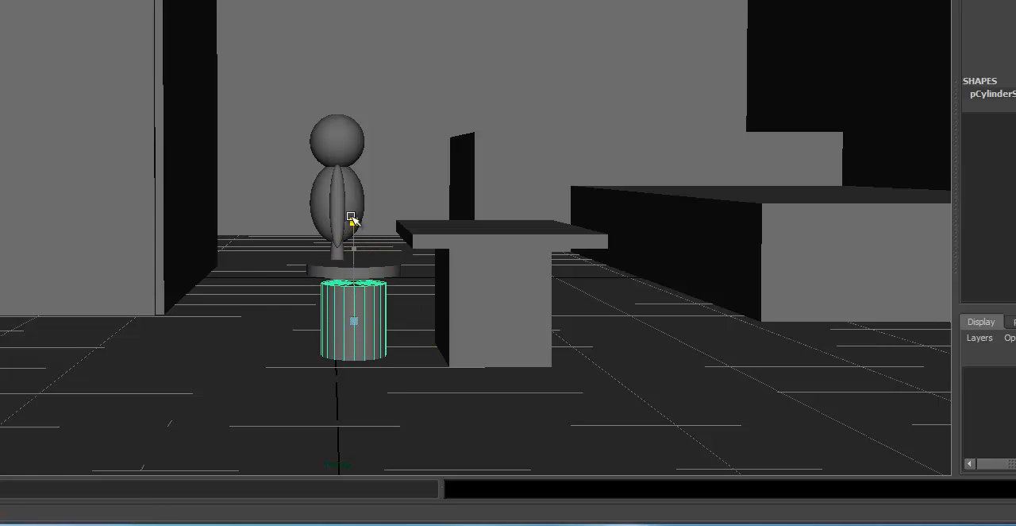
Duplicate the seat disc, rotate the copy nearly upright and position it behind the figure as a slightly tilted backrest.
{"action": "left_click", "coordinate": [397, 270]}
{"action": "scroll", "coordinate": [367, 263], "scroll_direction": "up", "scroll_amount": 1}
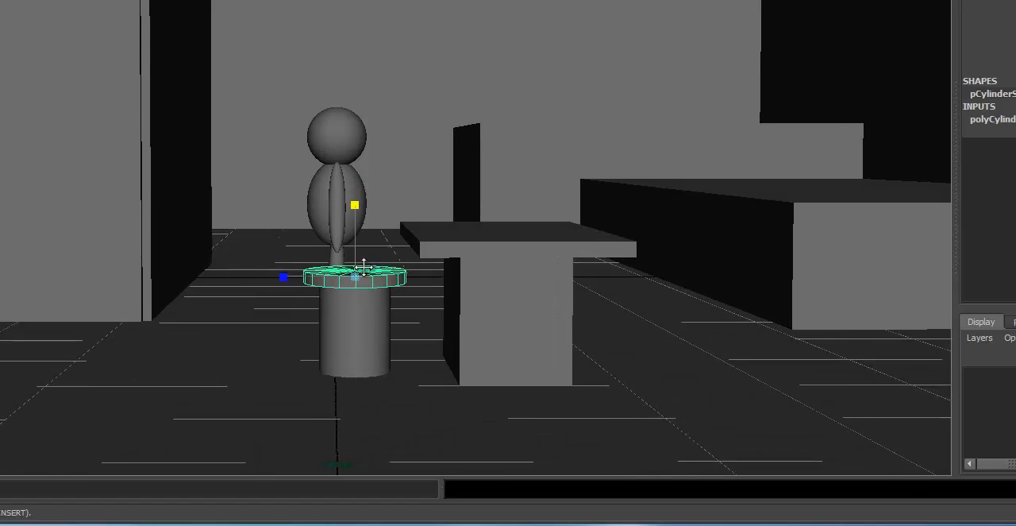
{"action": "left_click_drag", "start_coordinate": [363, 263], "coordinate": [365, 270], "text": "alt"}
{"action": "key", "text": "ctrl+d"}
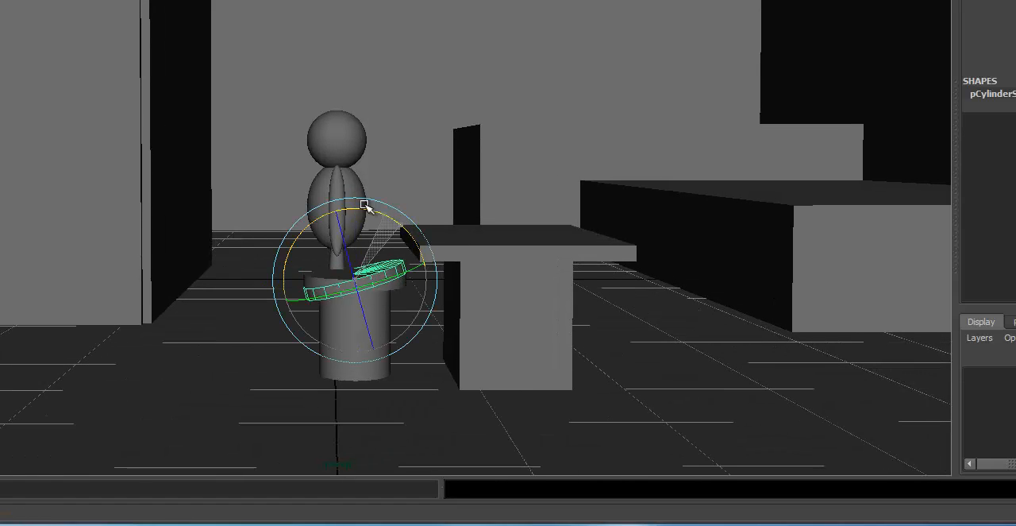
{"action": "key", "text": "Insert"}
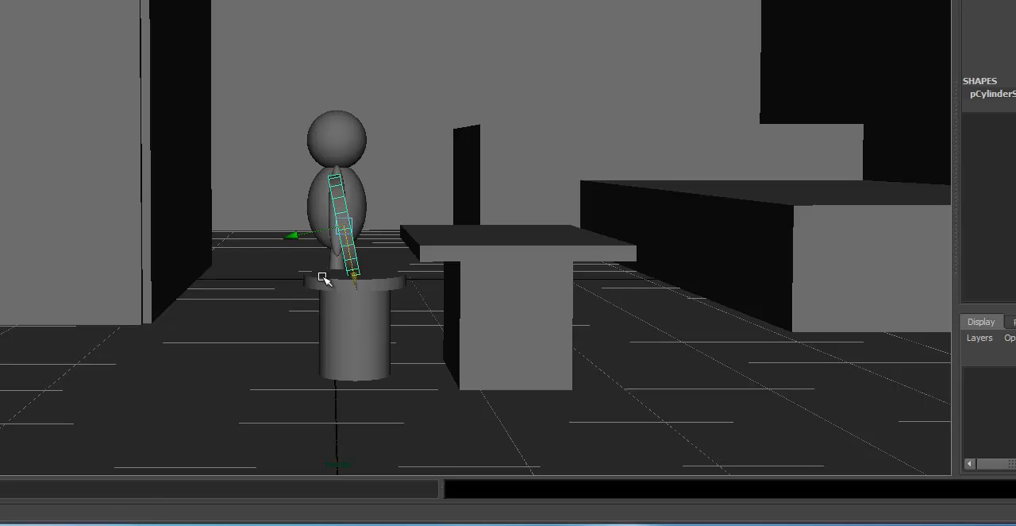
{"action": "middle_click_drag", "start_coordinate": [292, 225], "coordinate": [242, 223]}
{"action": "left_click", "coordinate": [397, 110]}
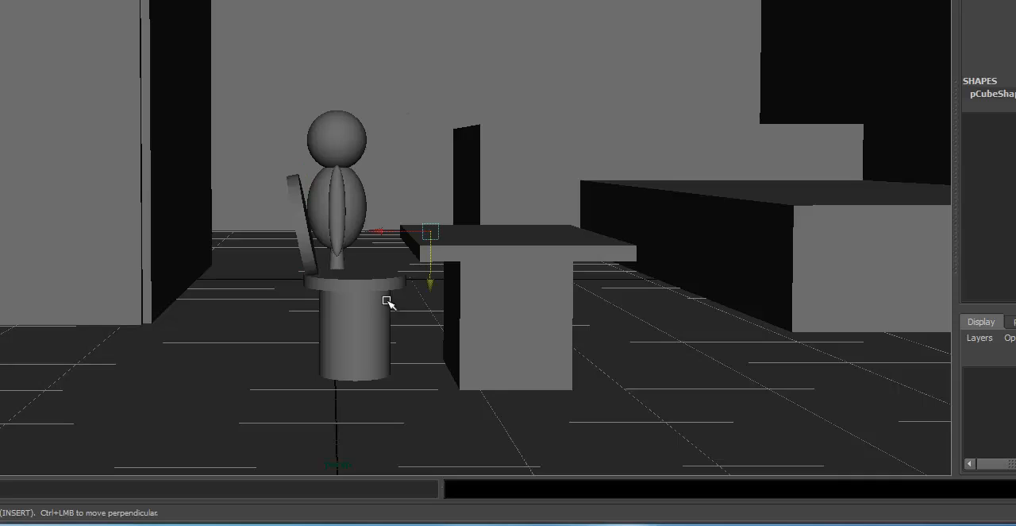
Select the chair's base, seat and backrest and group them as one chair.
{"action": "left_click", "coordinate": [385, 297]}
{"action": "left_click_drag", "start_coordinate": [345, 262], "coordinate": [335, 274], "text": "alt"}
{"action": "left_click", "coordinate": [306, 239], "text": "shift"}
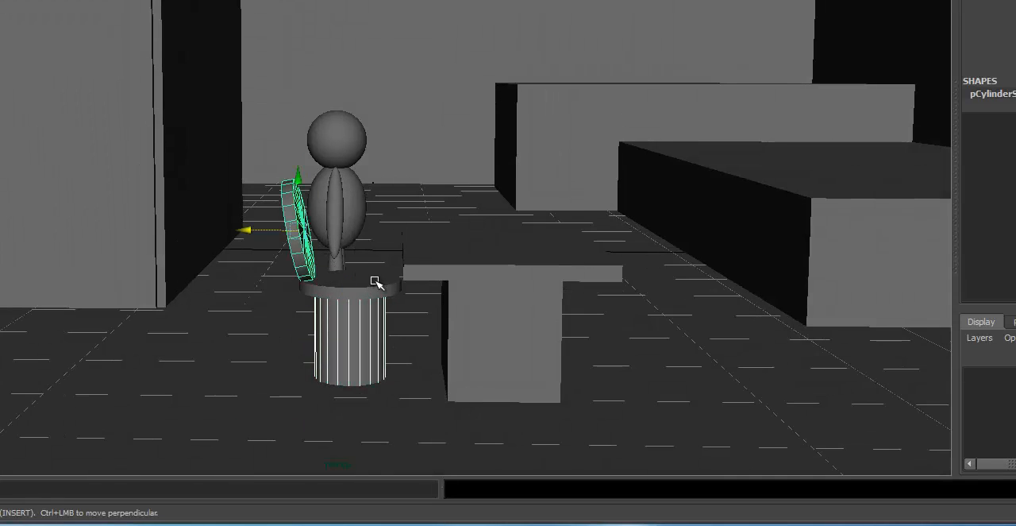
{"action": "key", "text": "ctrl+g"}
Place a duplicate of the chair next to the first along the table's edge and group the two chairs.
{"action": "left_click_drag", "start_coordinate": [401, 247], "coordinate": [380, 207], "text": "alt"}
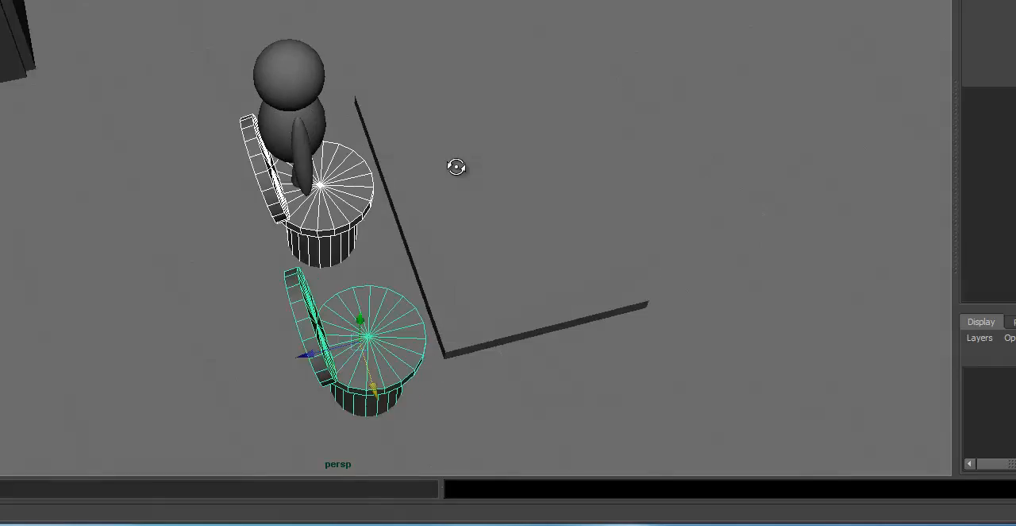
{"action": "left_click_drag", "start_coordinate": [458, 166], "coordinate": [390, 109], "text": "alt"}
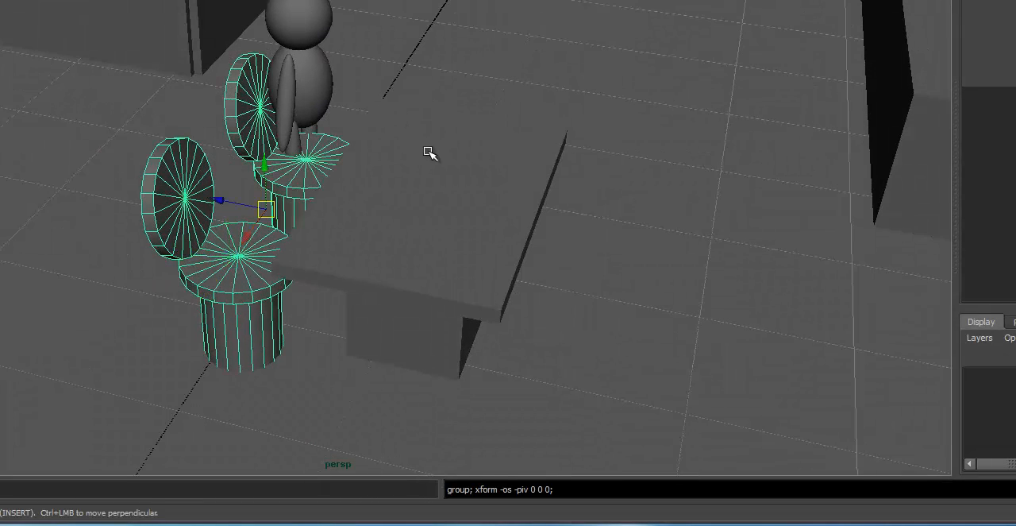
{"action": "key", "text": "ctrl+g"}
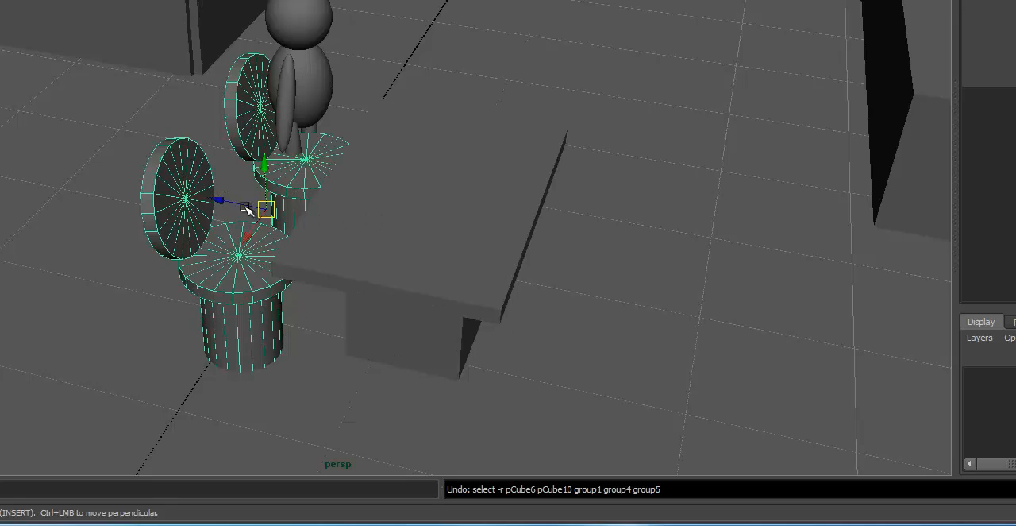
Duplicate the chair pair to the opposite side of the table, mirror it to face the table and tuck it closer.
{"action": "left_click_drag", "start_coordinate": [246, 209], "coordinate": [610, 224]}
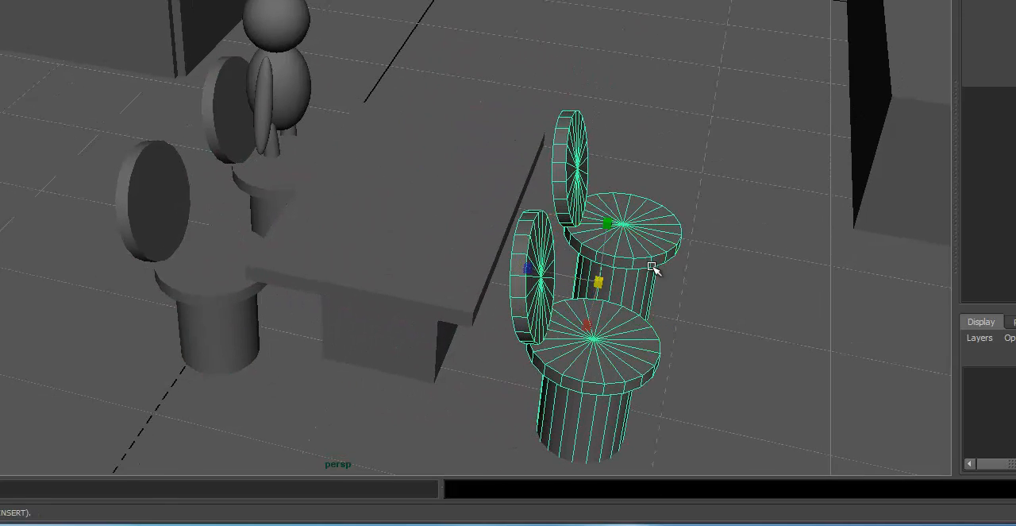
{"action": "left_click_drag", "start_coordinate": [534, 271], "coordinate": [675, 288]}
{"action": "key", "text": "Insert"}
{"action": "left_click_drag", "start_coordinate": [560, 275], "coordinate": [528, 266]}
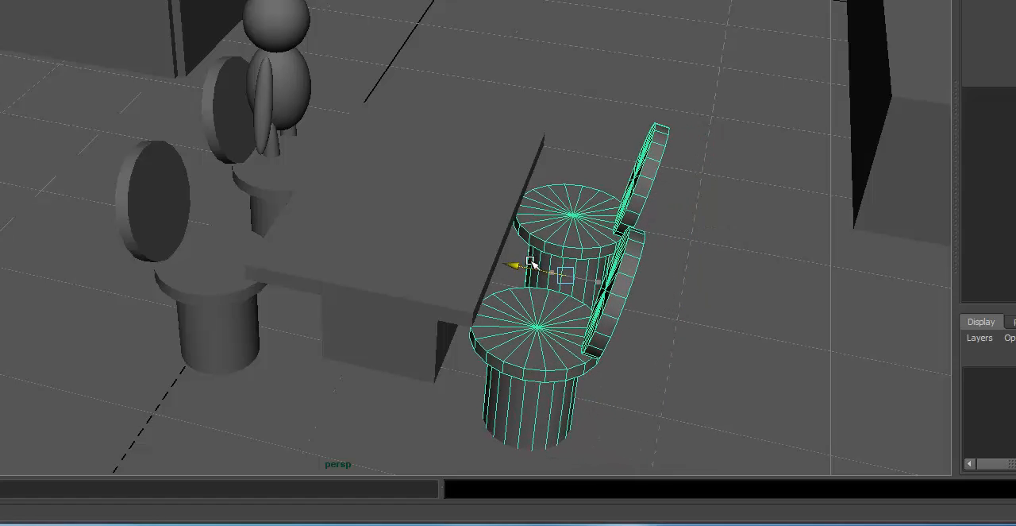
Select both chair pairs and the table and group them as one dining set.
{"action": "left_click", "coordinate": [322, 263], "text": "shift"}
{"action": "left_click", "coordinate": [242, 250], "text": "shift"}
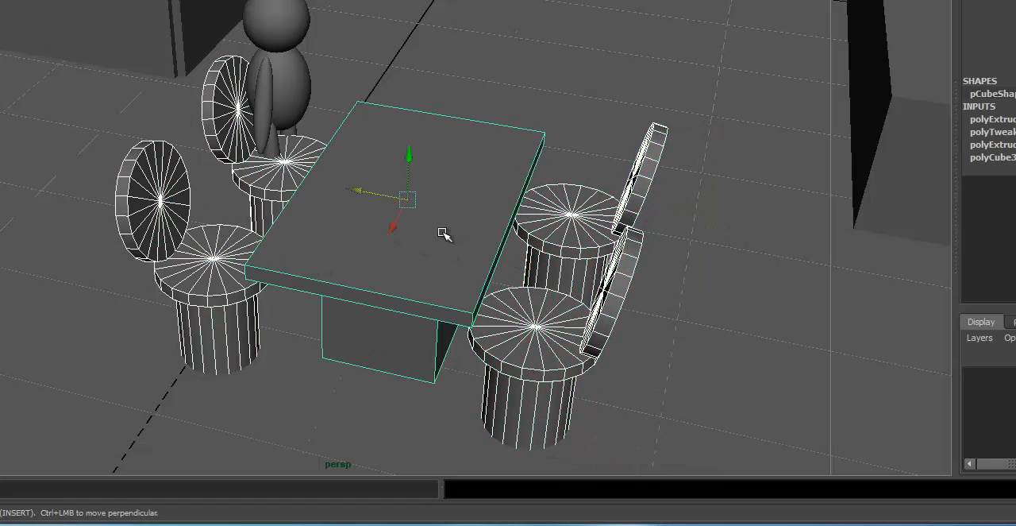
{"action": "key", "text": "ctrl+g"}
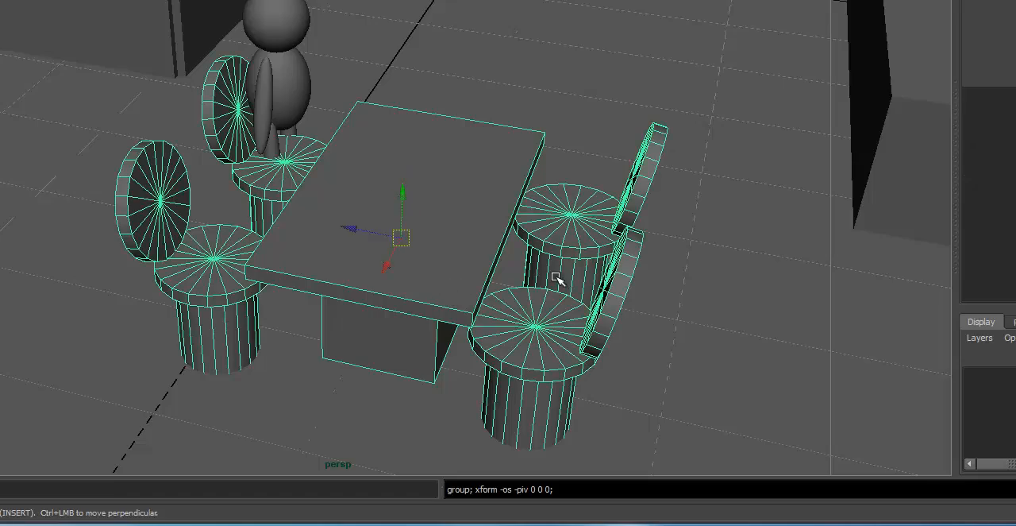
Move the grouped dining set along X deeper into the room, past the figure.
{"action": "right_click_drag", "start_coordinate": [556, 276], "coordinate": [306, 215], "text": "alt"}
{"action": "left_click_drag", "start_coordinate": [306, 215], "coordinate": [149, 228], "text": "alt"}
{"action": "right_click_drag", "start_coordinate": [149, 228], "coordinate": [205, 229], "text": "alt"}
{"action": "left_click_drag", "start_coordinate": [205, 229], "coordinate": [161, 293], "text": "alt"}
{"action": "left_click_drag", "start_coordinate": [397, 222], "coordinate": [384, 262], "text": "alt"}
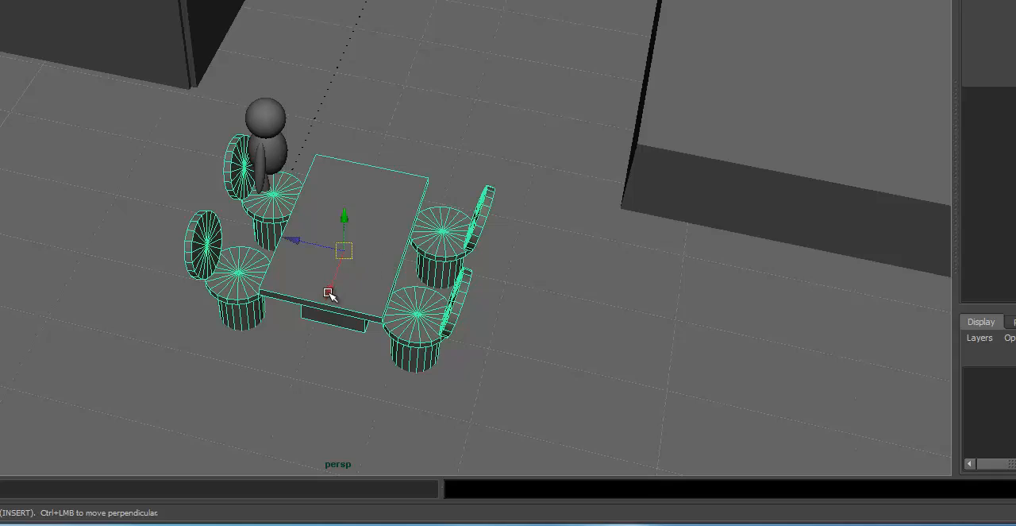
{"action": "left_click_drag", "start_coordinate": [330, 294], "coordinate": [353, 85]}
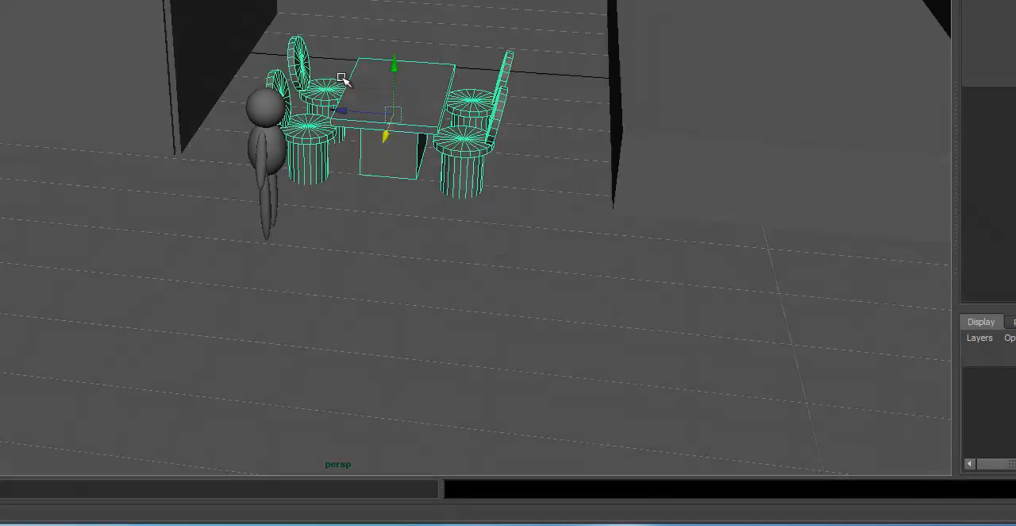
{"action": "right_click_drag", "start_coordinate": [341, 77], "coordinate": [442, 113], "text": "alt"}
{"action": "middle_click_drag", "start_coordinate": [442, 114], "coordinate": [436, 191], "text": "alt"}
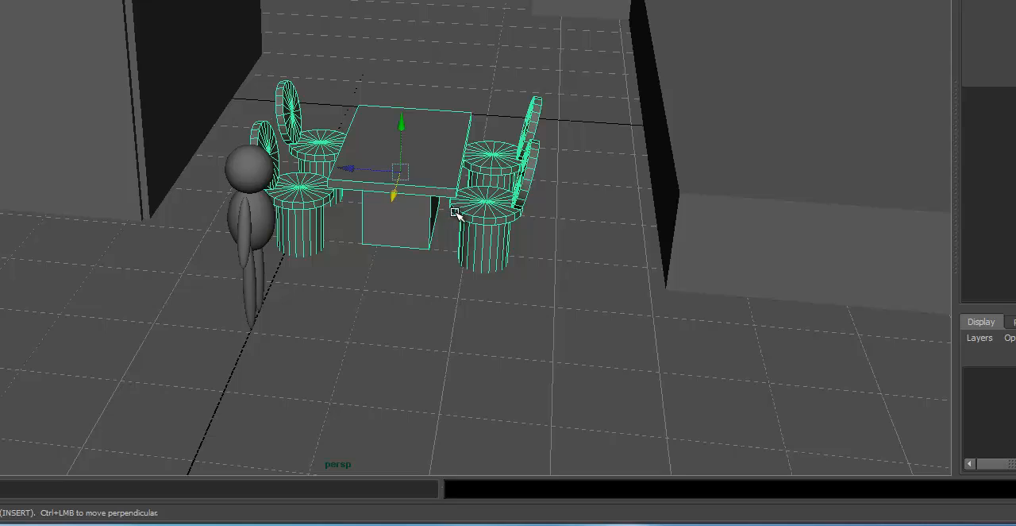
Group the two wall pieces behind the figure and move them along Z away from the dining set to widen the space.
{"action": "right_click_drag", "start_coordinate": [764, 78], "coordinate": [637, 64], "text": "alt"}
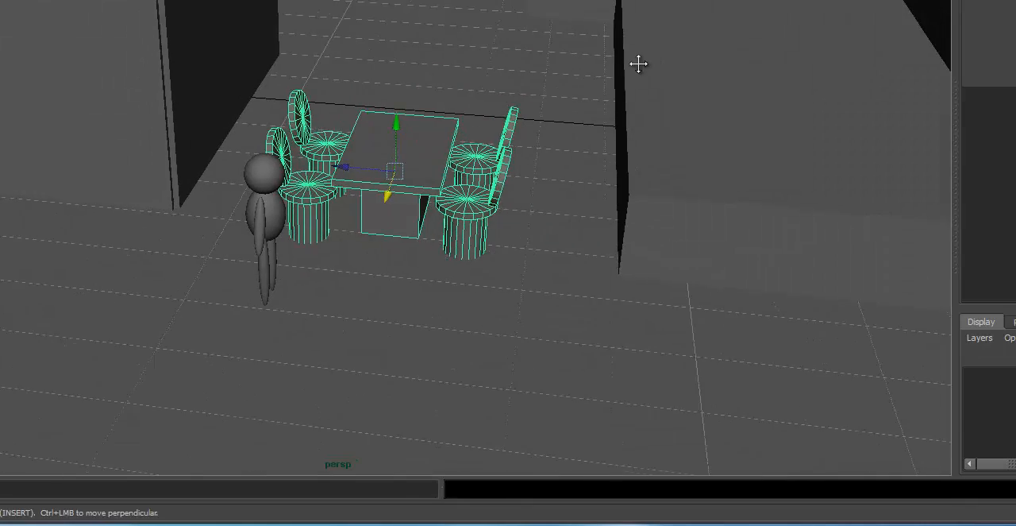
{"action": "middle_click_drag", "start_coordinate": [637, 64], "coordinate": [709, 52], "text": "alt"}
{"action": "left_click_drag", "start_coordinate": [709, 52], "coordinate": [706, 38], "text": "alt"}
{"action": "middle_click_drag", "start_coordinate": [706, 38], "coordinate": [708, 78], "text": "alt"}
{"action": "left_click", "coordinate": [355, 63]}
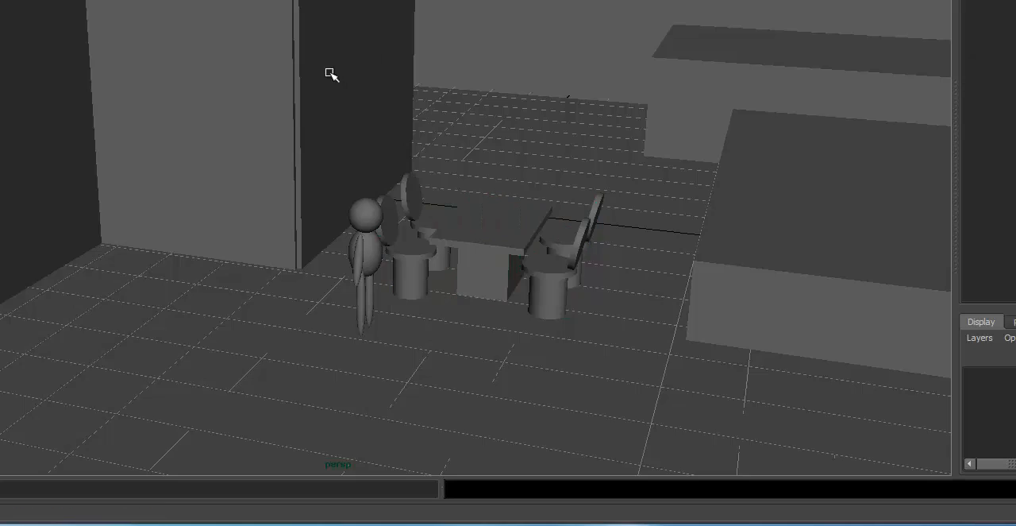
{"action": "right_click_drag", "start_coordinate": [329, 75], "coordinate": [347, 72], "text": "alt"}
{"action": "left_click", "coordinate": [314, 48]}
{"action": "left_click", "coordinate": [367, 12], "text": "shift"}
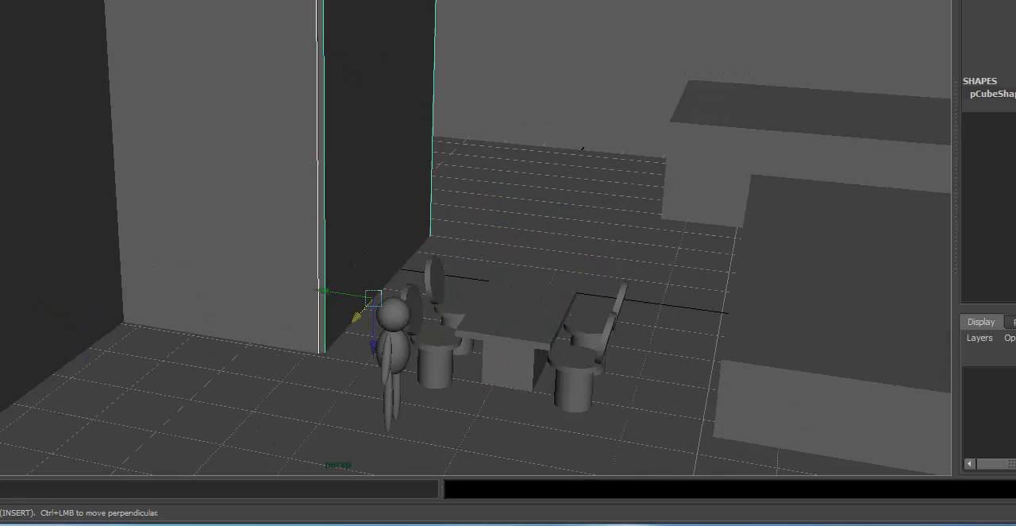
{"action": "key", "text": "ctrl+g"}
{"action": "left_click_drag", "start_coordinate": [370, 80], "coordinate": [243, 279], "text": "alt"}
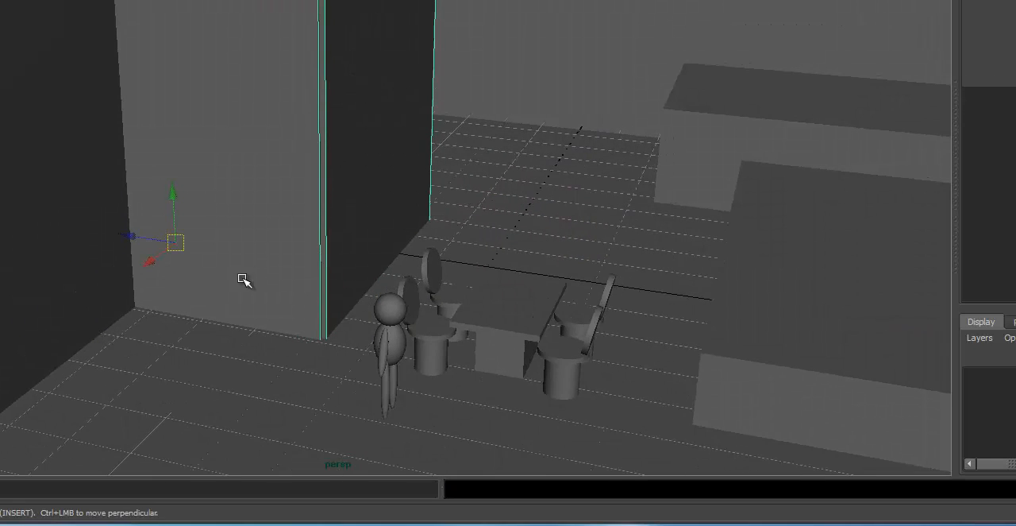
{"action": "left_click_drag", "start_coordinate": [131, 231], "coordinate": [46, 218]}
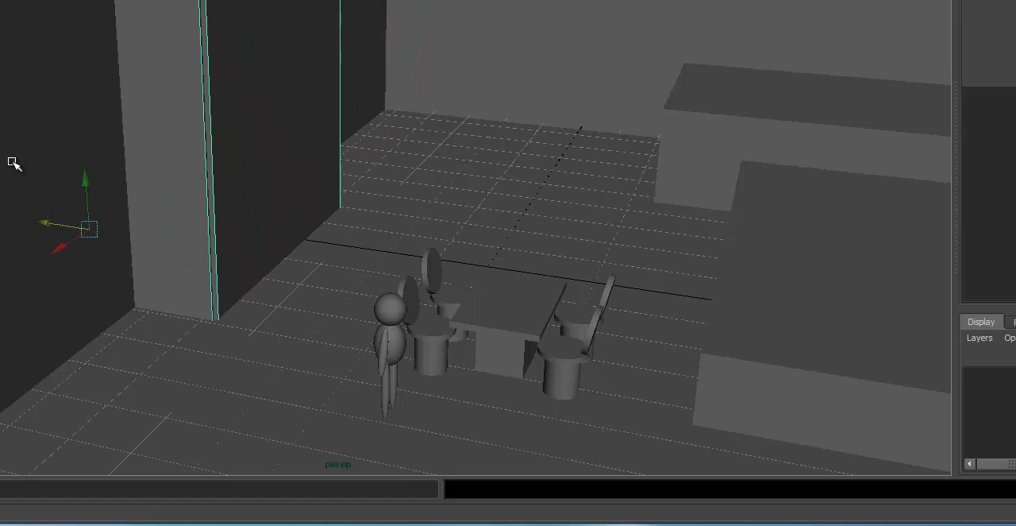
Select the adjoining dark side wall and shift it outward in the same direction.
{"action": "left_click", "coordinate": [12, 162]}
{"action": "middle_click_drag", "start_coordinate": [137, 151], "coordinate": [154, 162], "text": "alt"}
{"action": "left_click_drag", "start_coordinate": [156, 257], "coordinate": [57, 220]}
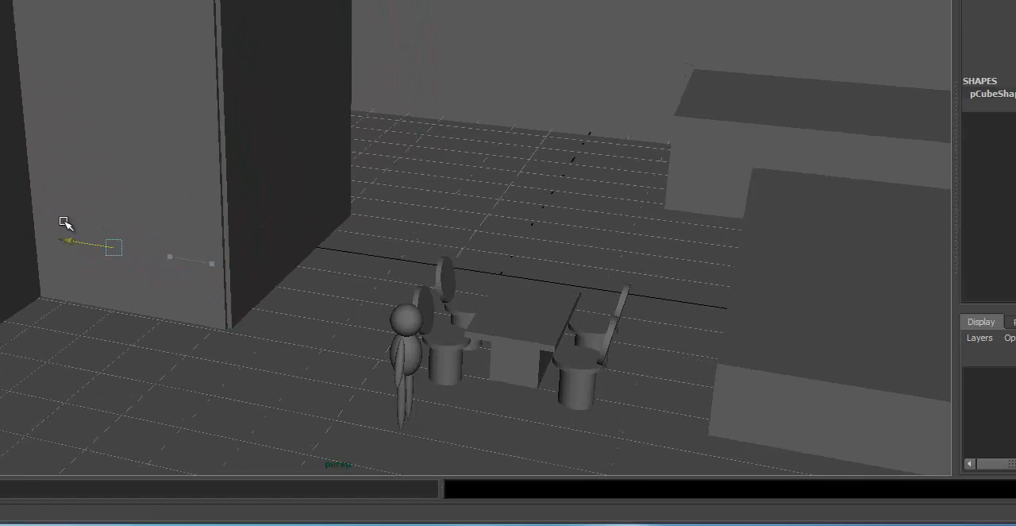
Select the whole table-and-chairs group and shift it sideways to Translate Z -0.26.
{"action": "left_click_drag", "start_coordinate": [421, 230], "coordinate": [438, 284], "text": "alt"}
{"action": "left_click", "coordinate": [540, 274]}
{"action": "key", "text": "Up"}
{"action": "middle_click_drag", "start_coordinate": [541, 248], "coordinate": [501, 237], "text": "alt"}
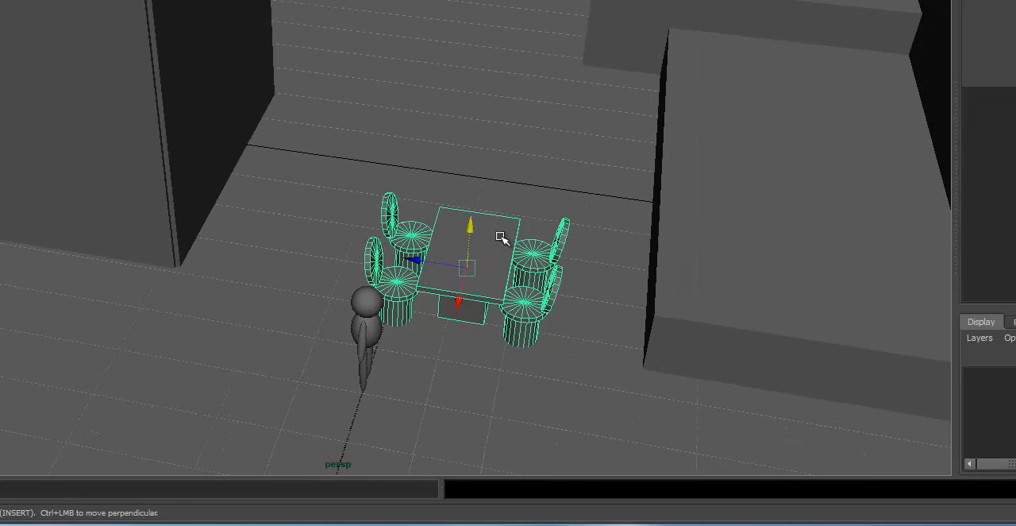
{"action": "left_click_drag", "start_coordinate": [436, 260], "coordinate": [453, 262]}
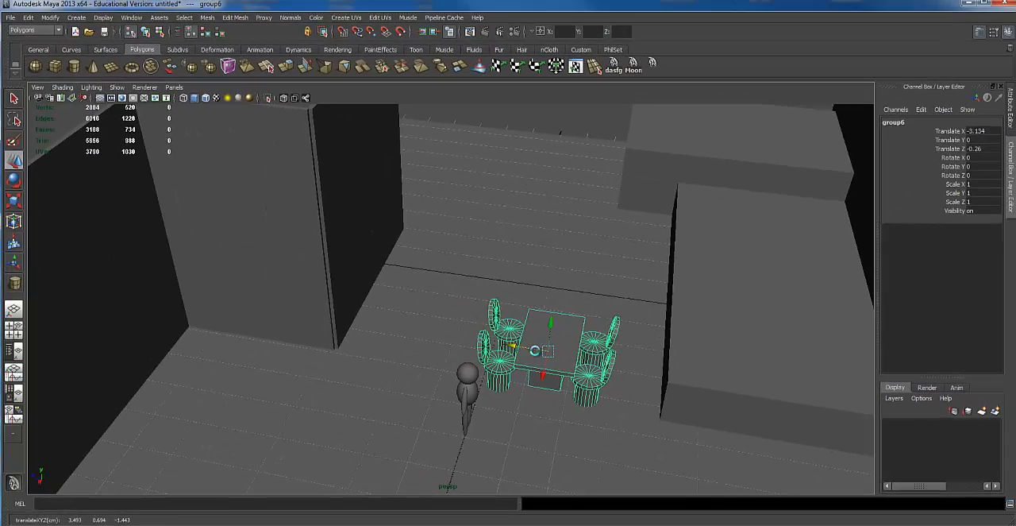
Duplicate the dining set and move the copy along Z to Translate Z 3.3, between the first set and the side wall.
{"action": "left_click_drag", "start_coordinate": [528, 347], "coordinate": [381, 277]}
{"action": "left_click", "coordinate": [354, 300]}
{"action": "right_click_drag", "start_coordinate": [381, 277], "coordinate": [370, 407], "text": "alt"}
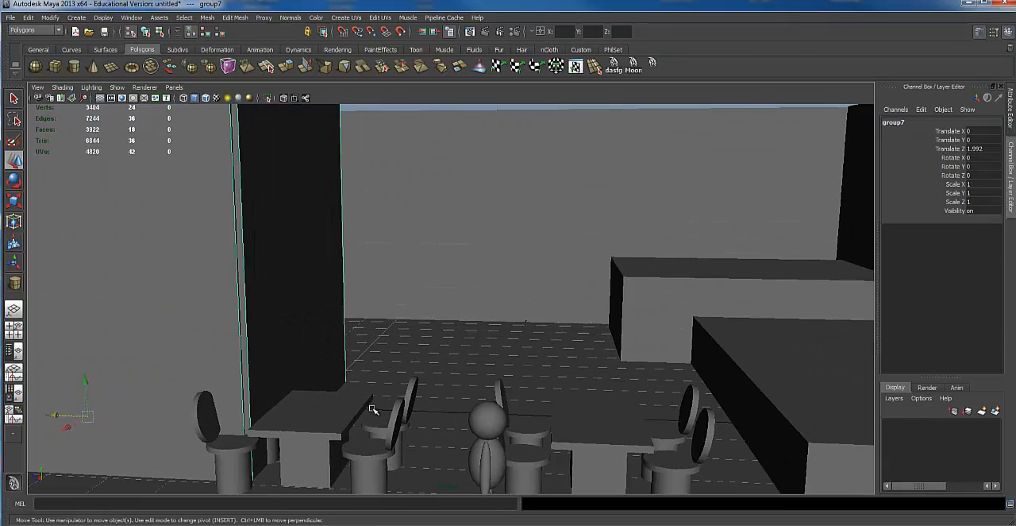
{"action": "key", "text": "ctrl+z"}
{"action": "left_click_drag", "start_coordinate": [397, 349], "coordinate": [393, 397], "text": "alt"}
{"action": "left_click_drag", "start_coordinate": [300, 367], "coordinate": [343, 366]}
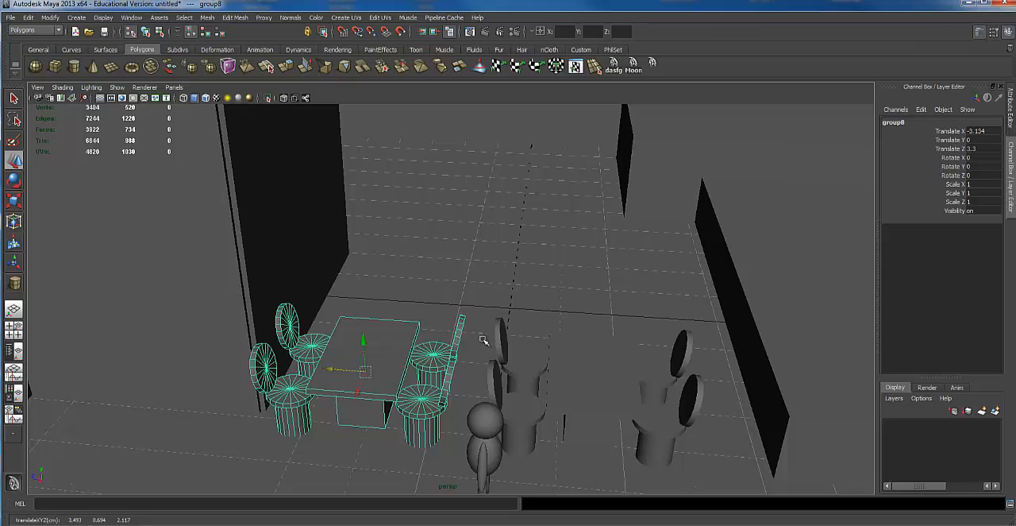
Try moving the figure along X into the gap between the two dining sets as a clearance test, and undo the moves.
{"action": "left_click_drag", "start_coordinate": [550, 395], "coordinate": [470, 417], "text": "alt"}
{"action": "left_click", "coordinate": [474, 428], "text": "shift"}
{"action": "left_click", "coordinate": [468, 421]}
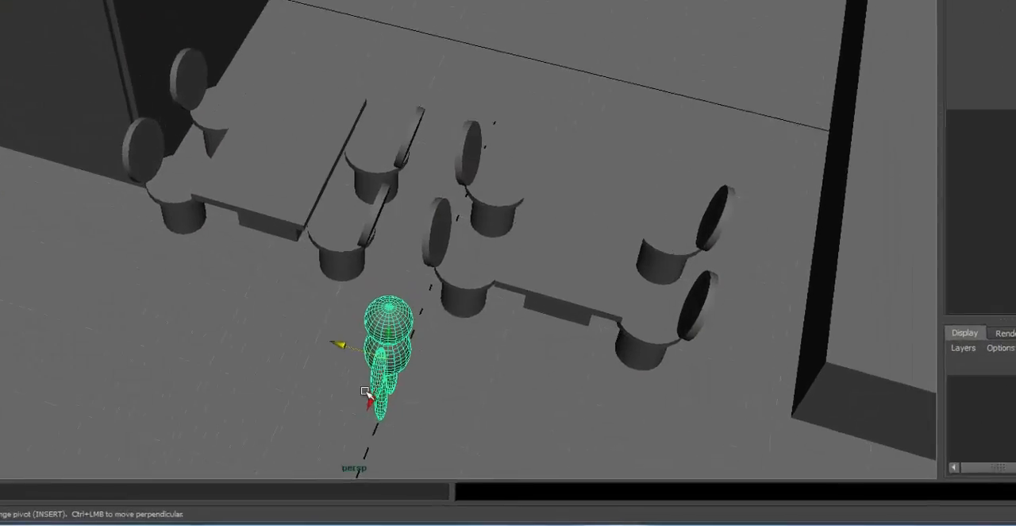
{"action": "left_click_drag", "start_coordinate": [367, 393], "coordinate": [391, 240]}
{"action": "left_click_drag", "start_coordinate": [377, 195], "coordinate": [388, 153]}
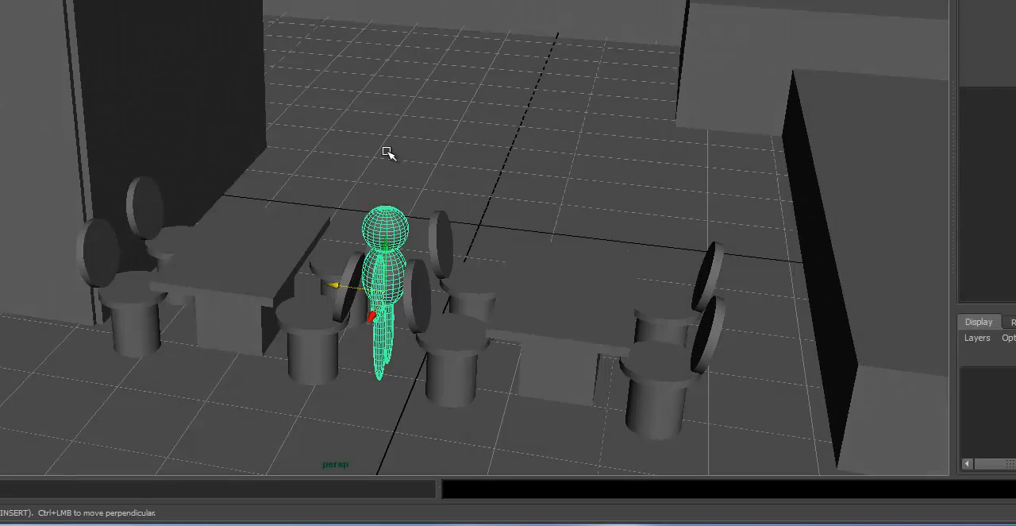
{"action": "key", "text": "ctrl+z"}
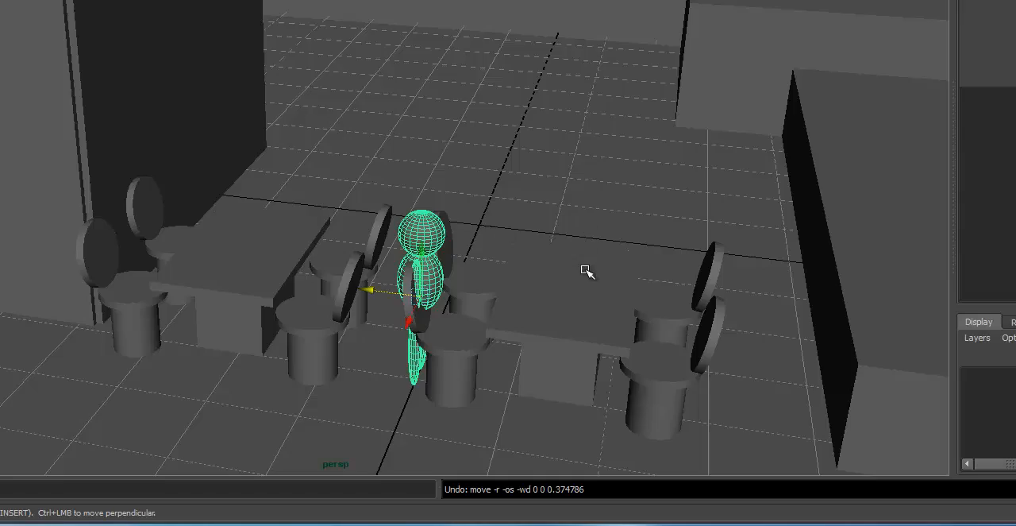
{"action": "key", "text": "ctrl+z"}
Select the grouped side wall next to the second dining set and shift it outward along Z.
{"action": "left_click_drag", "start_coordinate": [595, 295], "coordinate": [433, 157], "text": "alt"}
{"action": "left_click", "coordinate": [420, 54]}
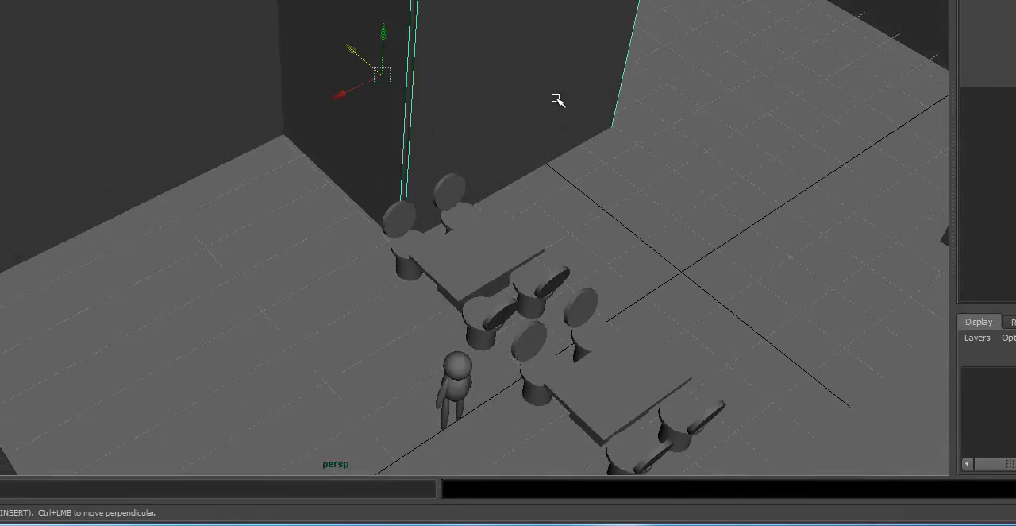
{"action": "left_click_drag", "start_coordinate": [556, 100], "coordinate": [219, 125], "text": "alt"}
{"action": "left_click_drag", "start_coordinate": [202, 157], "coordinate": [150, 128]}
Slide the second dining set along Z toward the side wall, widening the aisle between the two sets.
{"action": "left_click", "coordinate": [427, 218]}
{"action": "mouse_move", "coordinate": [426, 218]}
{"action": "left_mouse_down", "text": "alt"}
{"action": "mouse_move", "coordinate": [405, 234]}
{"action": "mouse_move", "coordinate": [410, 223]}
{"action": "left_mouse_up", "text": "alt"}
{"action": "left_click_drag", "start_coordinate": [359, 173], "coordinate": [332, 167]}
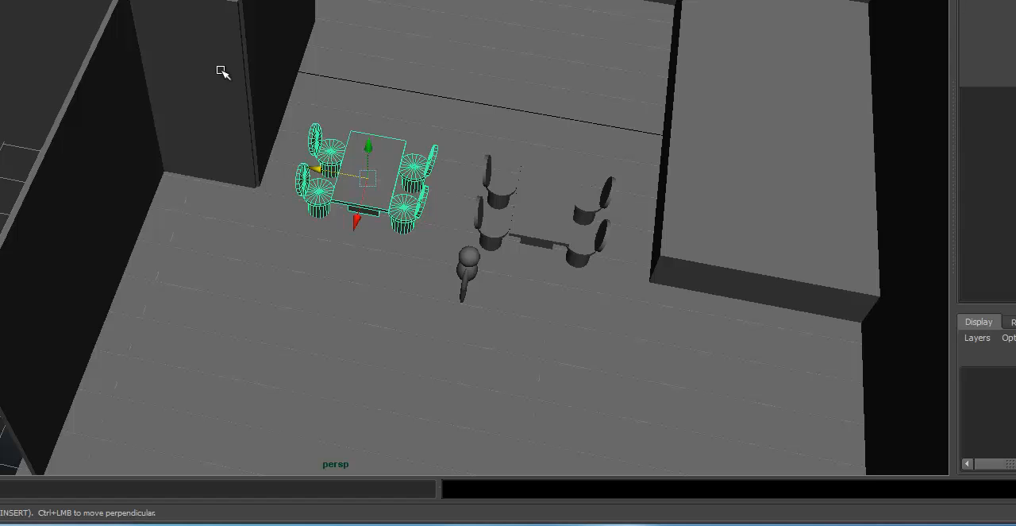
Reselect the grouped side wall and shift it further outward along Z, clear of the second dining set.
{"action": "left_click", "coordinate": [255, 127]}
{"action": "left_click_drag", "start_coordinate": [116, 75], "coordinate": [72, 62]}
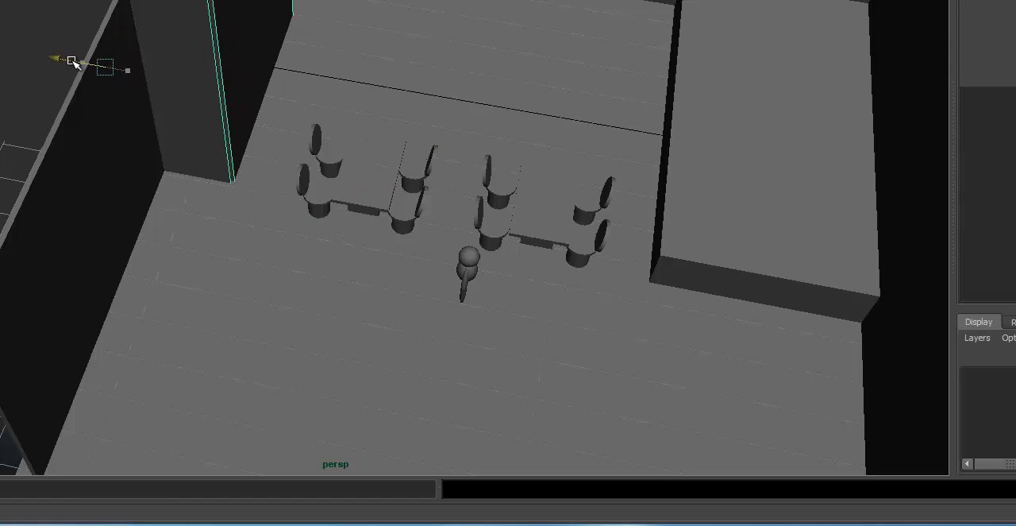
{"action": "left_click_drag", "start_coordinate": [128, 190], "coordinate": [129, 96], "text": "alt"}
{"action": "left_click", "coordinate": [374, 303]}
{"action": "left_click_drag", "start_coordinate": [513, 277], "coordinate": [316, 246], "text": "alt"}
{"action": "middle_click_drag", "start_coordinate": [351, 135], "coordinate": [352, 158], "text": "alt"}
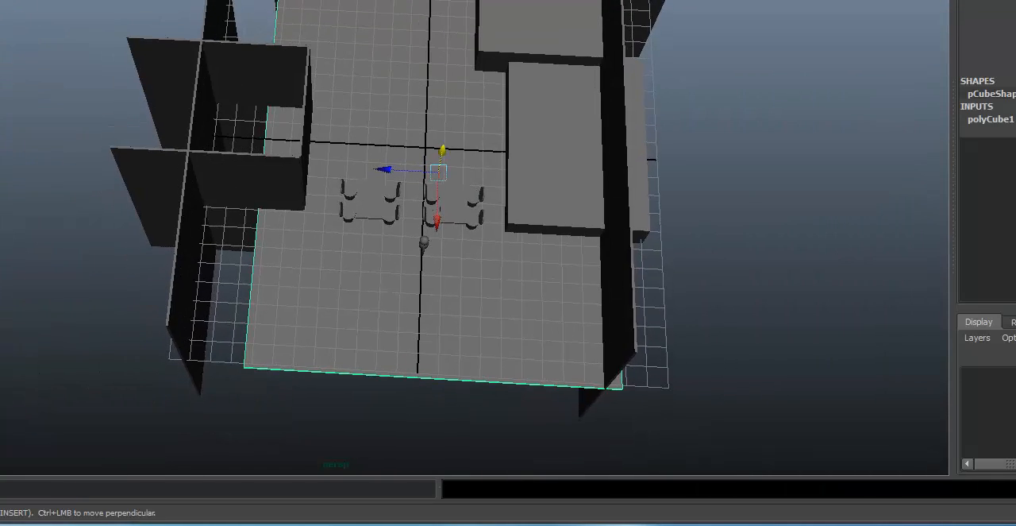
Move the second dining set along X deeper into the room, and delete it.
{"action": "left_click_drag", "start_coordinate": [410, 167], "coordinate": [386, 230], "text": "alt"}
{"action": "left_click", "coordinate": [382, 230]}
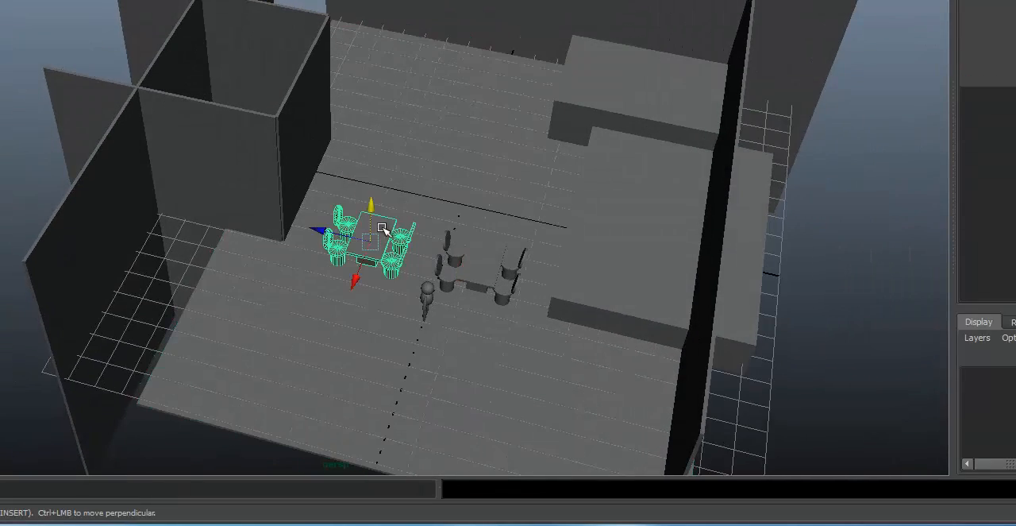
{"action": "left_click_drag", "start_coordinate": [354, 280], "coordinate": [391, 156]}
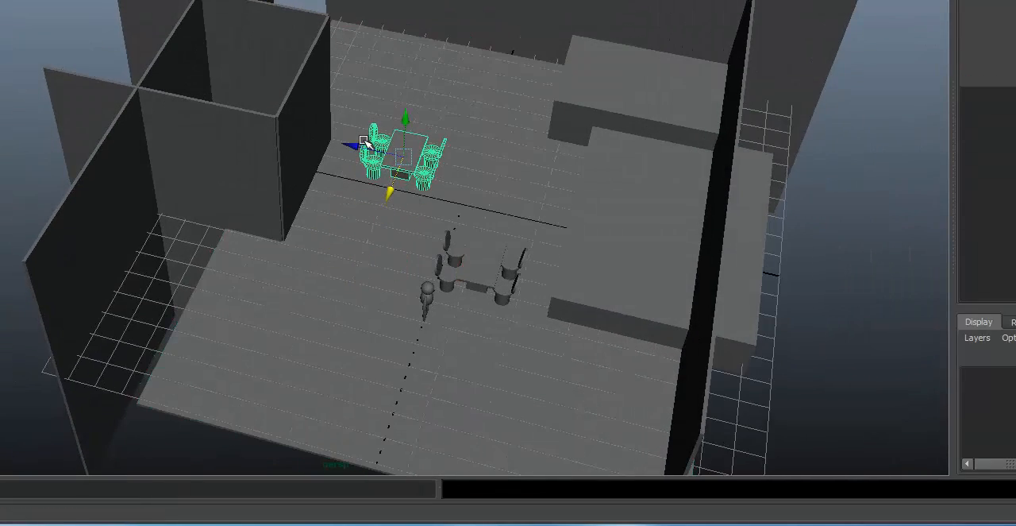
{"action": "key", "text": "Delete"}
Duplicate the remaining dining set and move the copy along X so it stands directly behind the original.
{"action": "left_click", "coordinate": [483, 254]}
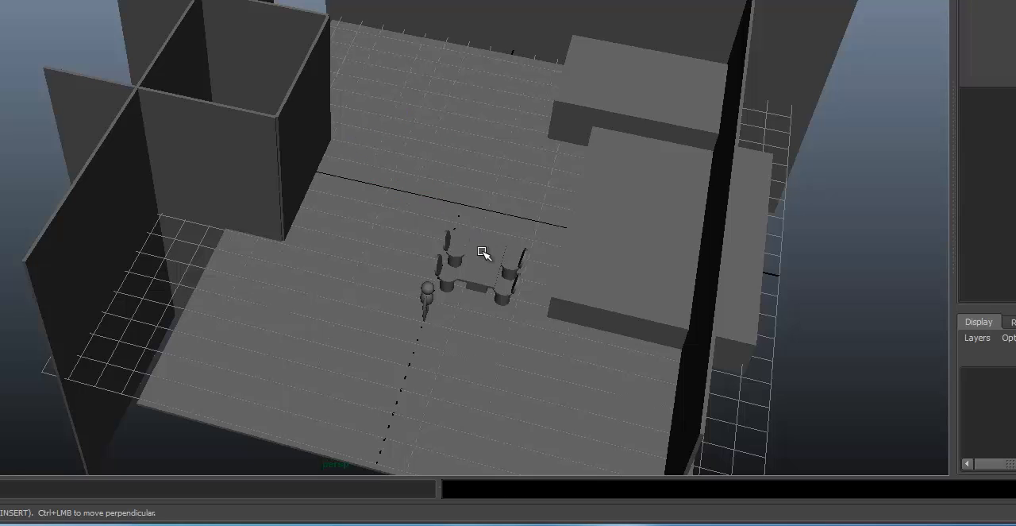
{"action": "left_click_drag", "start_coordinate": [483, 254], "coordinate": [445, 274], "text": "alt"}
{"action": "middle_click_drag", "start_coordinate": [442, 206], "coordinate": [321, 209], "text": "alt"}
{"action": "key", "text": "ctrl+d"}
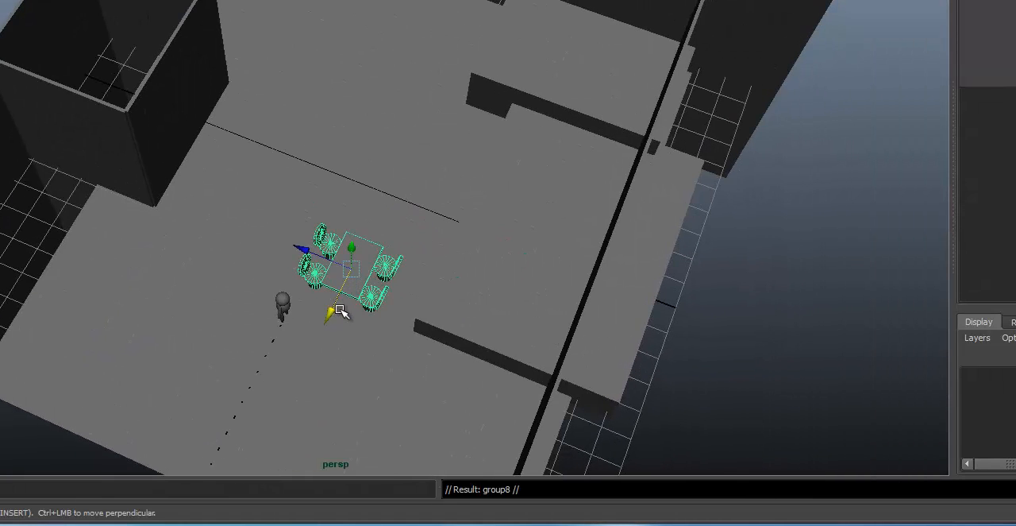
{"action": "left_click_drag", "start_coordinate": [383, 210], "coordinate": [384, 211]}
{"action": "key", "text": "ctrl+z"}
{"action": "left_click_drag", "start_coordinate": [330, 311], "coordinate": [372, 226]}
Shift the side wall and its adjoining wall pieces along Z back toward the dining sets.
{"action": "left_click", "coordinate": [129, 89]}
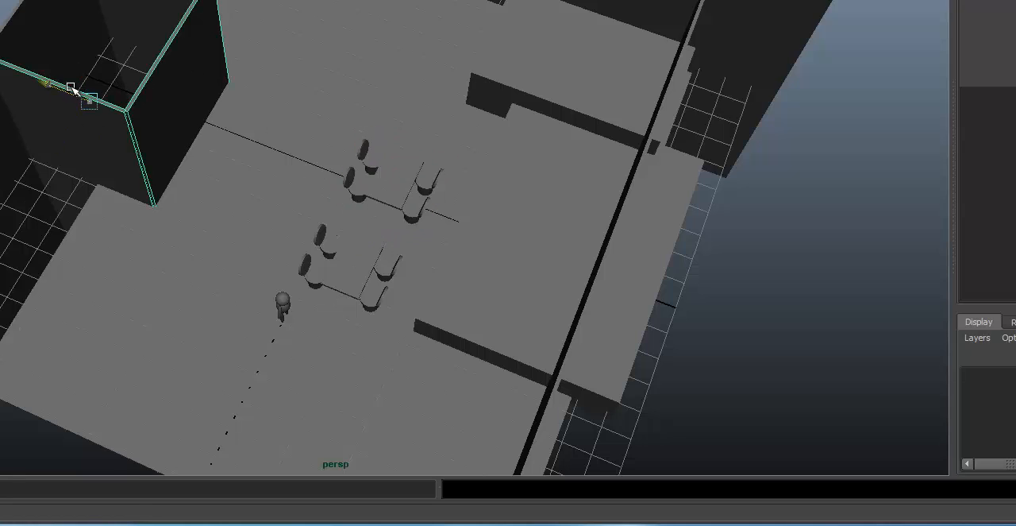
{"action": "left_click_drag", "start_coordinate": [72, 89], "coordinate": [113, 111]}
{"action": "left_click", "coordinate": [6, 120]}
{"action": "left_click_drag", "start_coordinate": [27, 90], "coordinate": [91, 115]}
{"action": "left_click_drag", "start_coordinate": [151, 120], "coordinate": [157, 100], "text": "alt"}
{"action": "right_click_drag", "start_coordinate": [156, 100], "coordinate": [495, 18], "text": "alt"}
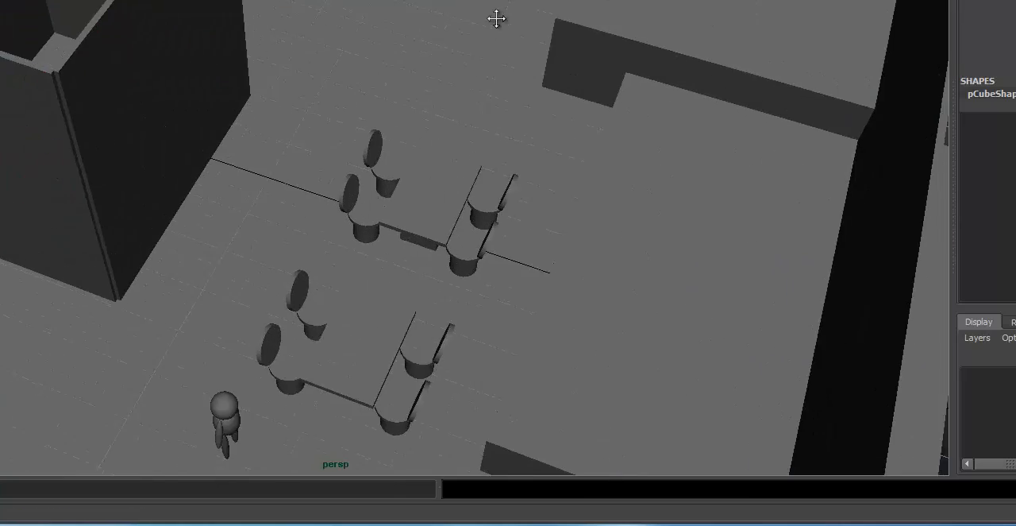
Select the rear dining set's tabletop and move its far end vertices along X to make it roughly twice as long.
{"action": "left_click_drag", "start_coordinate": [369, 186], "coordinate": [404, 172], "text": "alt"}
{"action": "left_click", "coordinate": [413, 150]}
{"action": "left_click_drag", "start_coordinate": [349, 158], "coordinate": [579, 135], "text": "alt"}
{"action": "right_click_drag", "start_coordinate": [580, 135], "coordinate": [628, 131], "text": "alt"}
{"action": "left_click_drag", "start_coordinate": [357, 113], "coordinate": [281, 119], "text": "alt"}
{"action": "right_click_drag", "start_coordinate": [382, 83], "coordinate": [383, 104]}
{"action": "middle_click_drag", "start_coordinate": [383, 104], "coordinate": [273, 172], "text": "alt"}
{"action": "right_click_drag", "start_coordinate": [314, 185], "coordinate": [264, 186]}
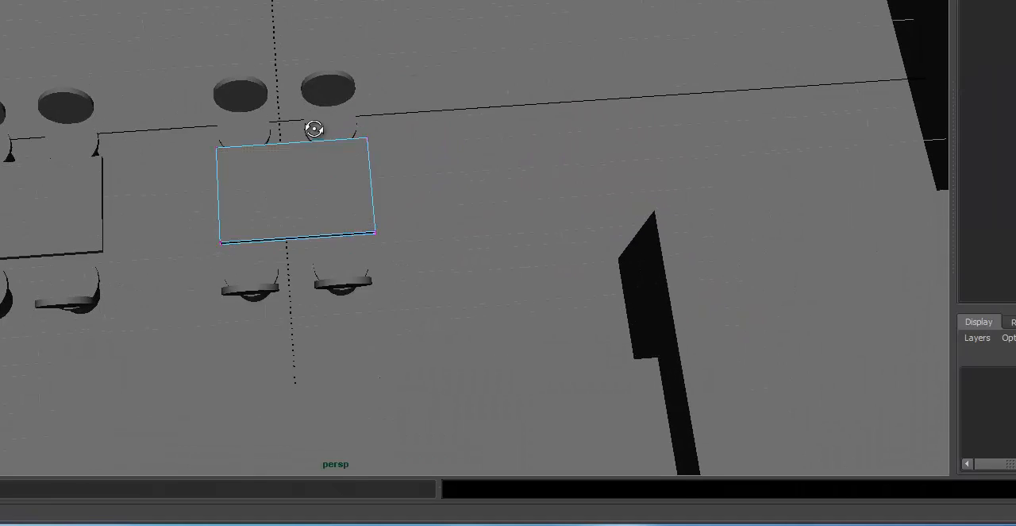
{"action": "left_click_drag", "start_coordinate": [313, 131], "coordinate": [335, 135], "text": "alt"}
{"action": "left_click_drag", "start_coordinate": [336, 191], "coordinate": [308, 172], "text": "alt"}
{"action": "left_click_drag", "start_coordinate": [449, 169], "coordinate": [466, 169]}
{"action": "key", "text": "F8"}
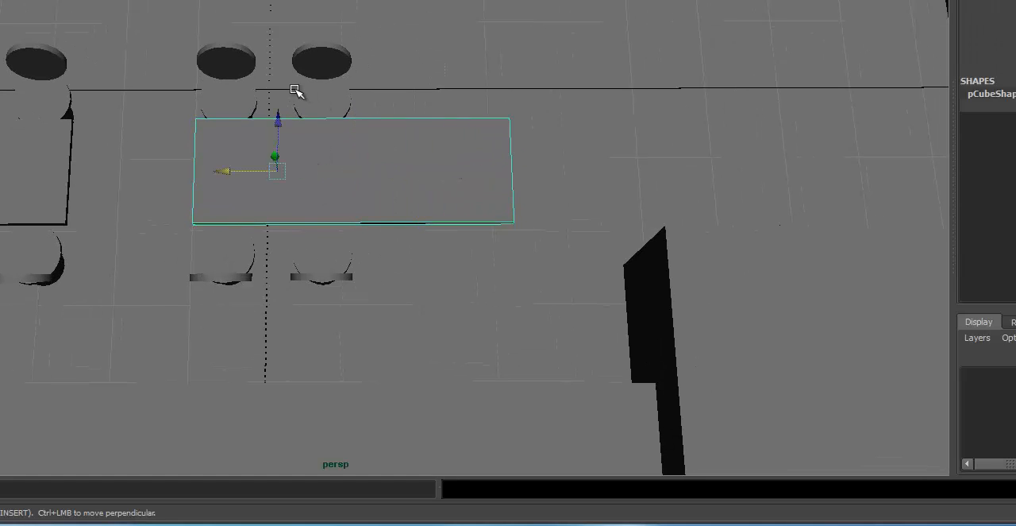
Duplicate the whole rear dining set and move the copy along X so its chairs continue the existing rows.
{"action": "key", "text": "Up"}
{"action": "left_click_drag", "start_coordinate": [439, 112], "coordinate": [312, 106], "text": "alt"}
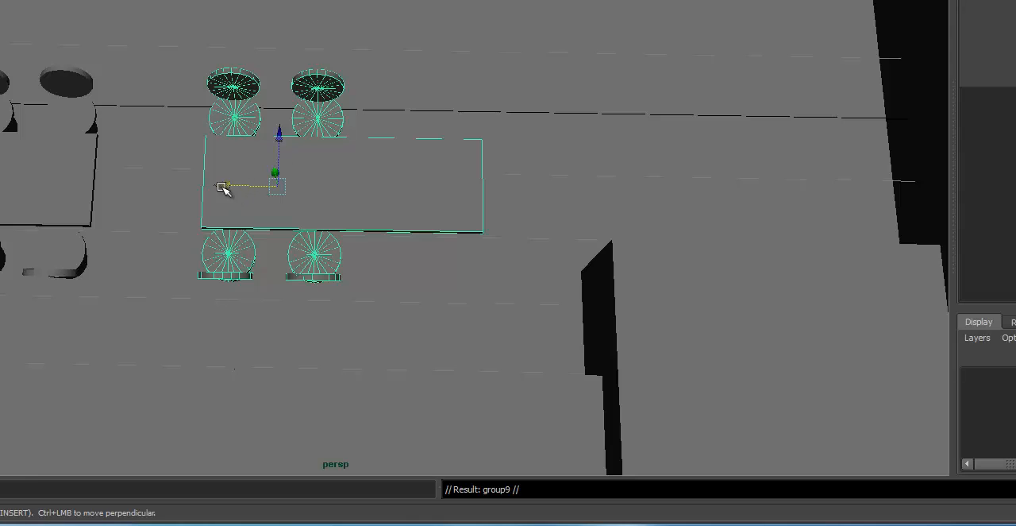
{"action": "left_click_drag", "start_coordinate": [221, 187], "coordinate": [383, 182]}
{"action": "middle_click_drag", "start_coordinate": [458, 145], "coordinate": [427, 153], "text": "alt"}
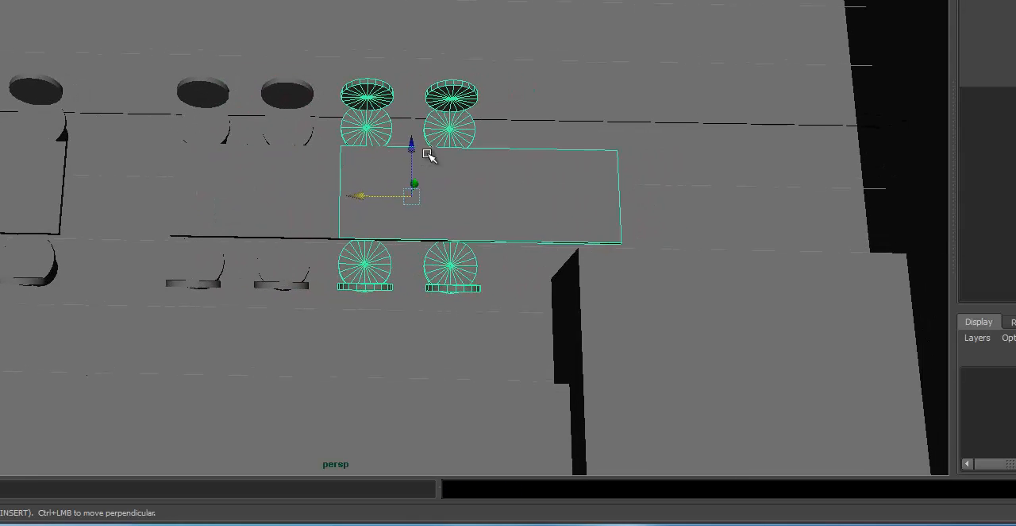
Delete the duplicated set's surplus tabletop, keeping its four chairs along the long table.
{"action": "key", "text": "Delete"}
{"action": "key", "text": "Delete"}
{"action": "left_click", "coordinate": [534, 207]}
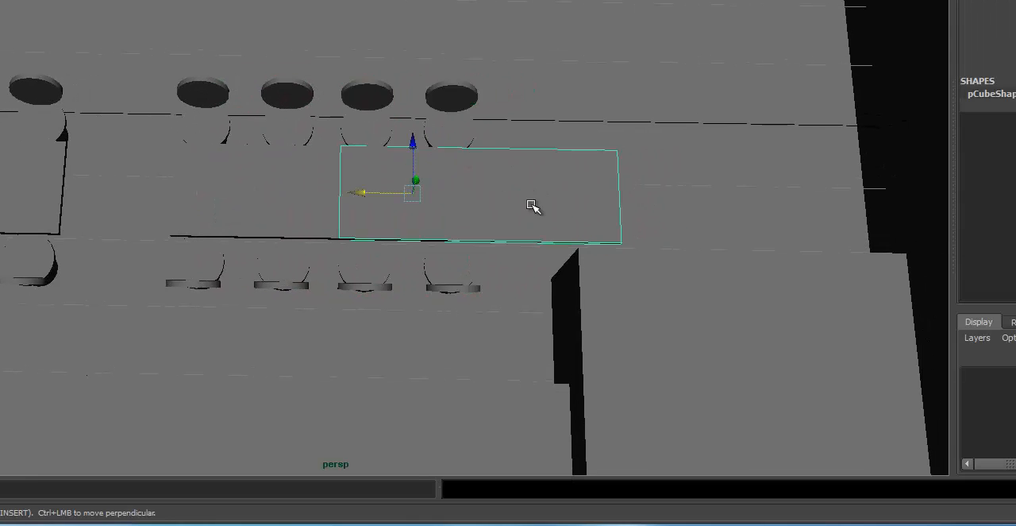
{"action": "key", "text": "Delete"}
{"action": "key", "text": "ctrl+z"}
Move the long tabletop's far end vertices along X to extend it past the last pair of chairs.
{"action": "mouse_move", "coordinate": [410, 209]}
{"action": "left_mouse_down", "text": "alt"}
{"action": "mouse_move", "coordinate": [415, 154]}
{"action": "mouse_move", "coordinate": [411, 200]}
{"action": "left_mouse_up", "text": "alt"}
{"action": "key", "text": "F9"}
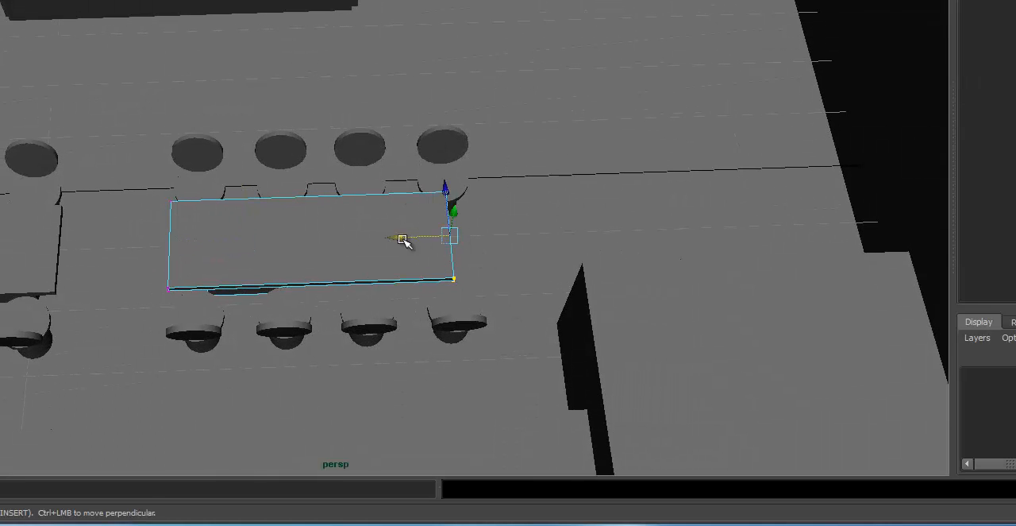
{"action": "left_click_drag", "start_coordinate": [402, 238], "coordinate": [443, 237]}
{"action": "right_click_drag", "start_coordinate": [419, 224], "coordinate": [460, 191]}
{"action": "left_click_drag", "start_coordinate": [508, 196], "coordinate": [616, 119], "text": "alt"}
{"action": "right_click_drag", "start_coordinate": [445, 151], "coordinate": [294, 171], "text": "alt"}
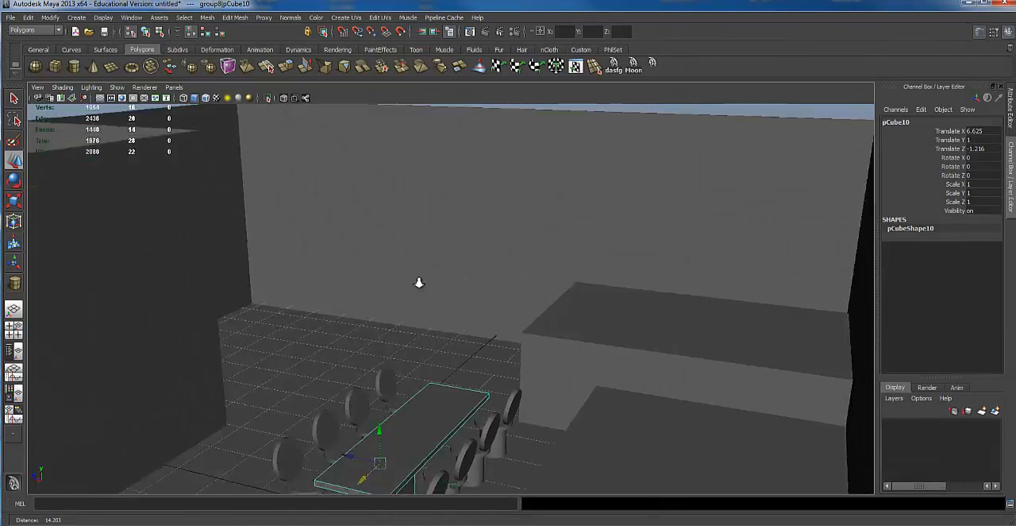
{"action": "right_click_drag", "start_coordinate": [419, 283], "coordinate": [467, 164], "text": "alt"}
{"action": "left_click_drag", "start_coordinate": [467, 163], "coordinate": [454, 300], "text": "alt"}
{"action": "left_click_drag", "start_coordinate": [453, 252], "coordinate": [492, 250], "text": "alt"}
{"action": "right_click_drag", "start_coordinate": [421, 242], "coordinate": [448, 239], "text": "alt"}
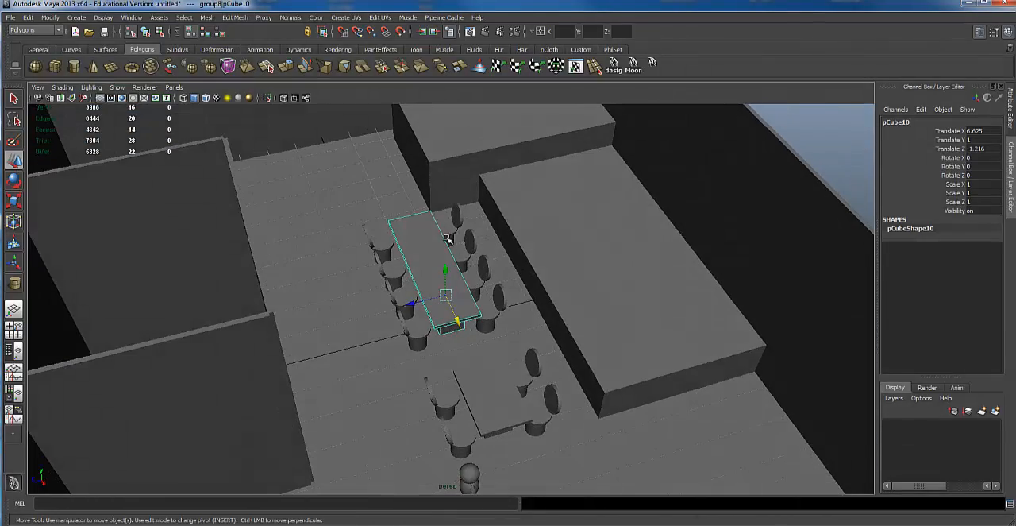
Duplicate the small four-chair dining set and move the copy along X and Z to the open floor in front of the larger counter block.
{"action": "left_click", "coordinate": [496, 413]}
{"action": "left_click_drag", "start_coordinate": [497, 415], "coordinate": [531, 402], "text": "alt"}
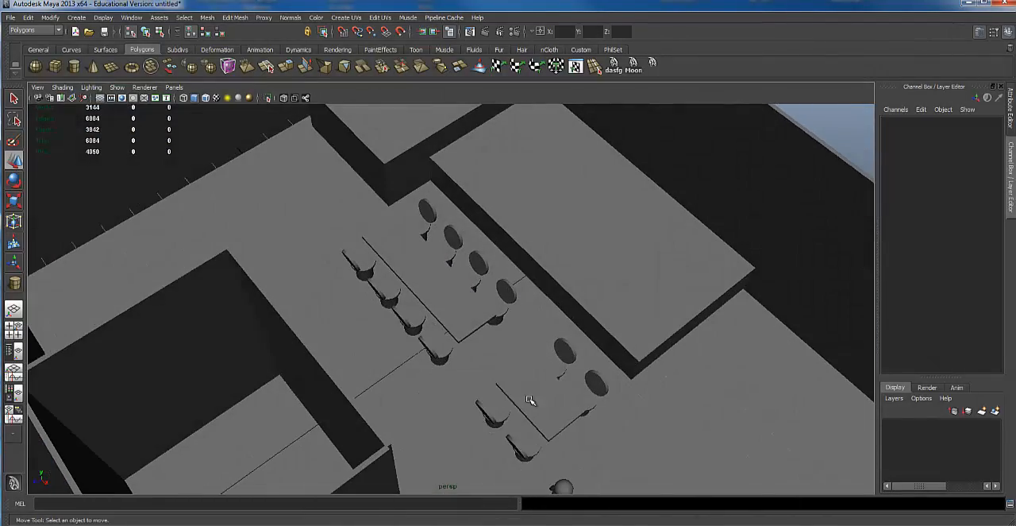
{"action": "left_click", "coordinate": [594, 390]}
{"action": "key", "text": "Up"}
{"action": "right_click_drag", "start_coordinate": [594, 390], "coordinate": [485, 367], "text": "alt"}
{"action": "left_click_drag", "start_coordinate": [463, 347], "coordinate": [484, 341], "text": "alt"}
{"action": "middle_click_drag", "start_coordinate": [549, 375], "coordinate": [474, 366], "text": "alt"}
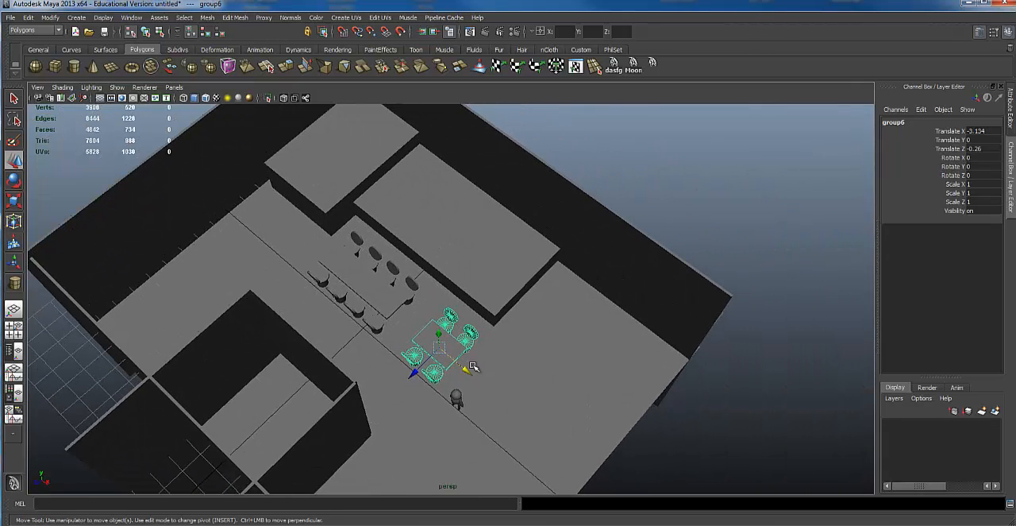
{"action": "left_click_drag", "start_coordinate": [466, 375], "coordinate": [574, 345]}
{"action": "left_click_drag", "start_coordinate": [573, 345], "coordinate": [696, 380]}
Duplicate the relocated dining set and move the new copy along X to Translate X 4.429, Translate Z -6.064.
{"action": "key", "text": "ctrl+d"}
{"action": "left_click_drag", "start_coordinate": [578, 332], "coordinate": [538, 327], "text": "alt"}
{"action": "right_click_drag", "start_coordinate": [397, 294], "coordinate": [460, 262], "text": "alt"}
{"action": "middle_click_drag", "start_coordinate": [461, 262], "coordinate": [446, 354], "text": "alt"}
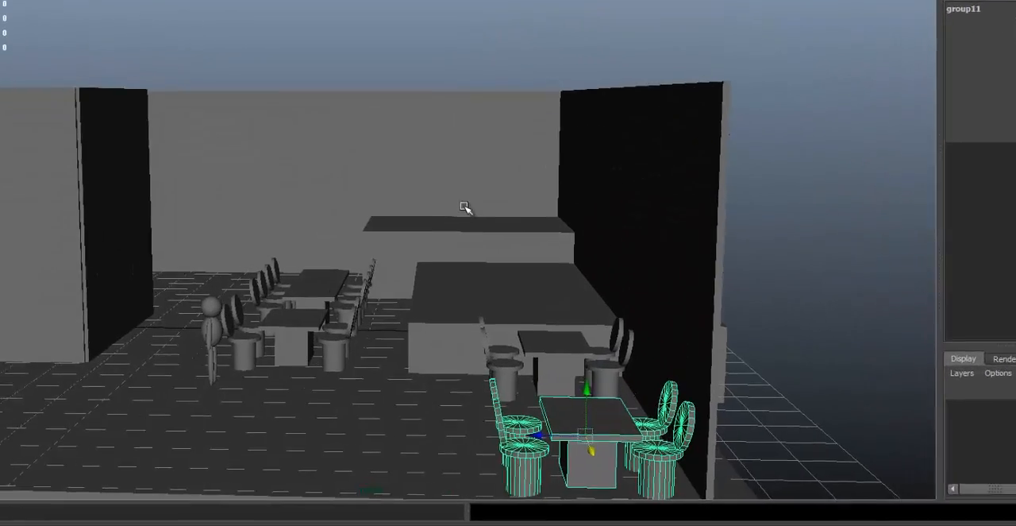
Duplicate the far counter block and move the copy up and across the room, above the floor behind the partition walls.
{"action": "left_click", "coordinate": [505, 284]}
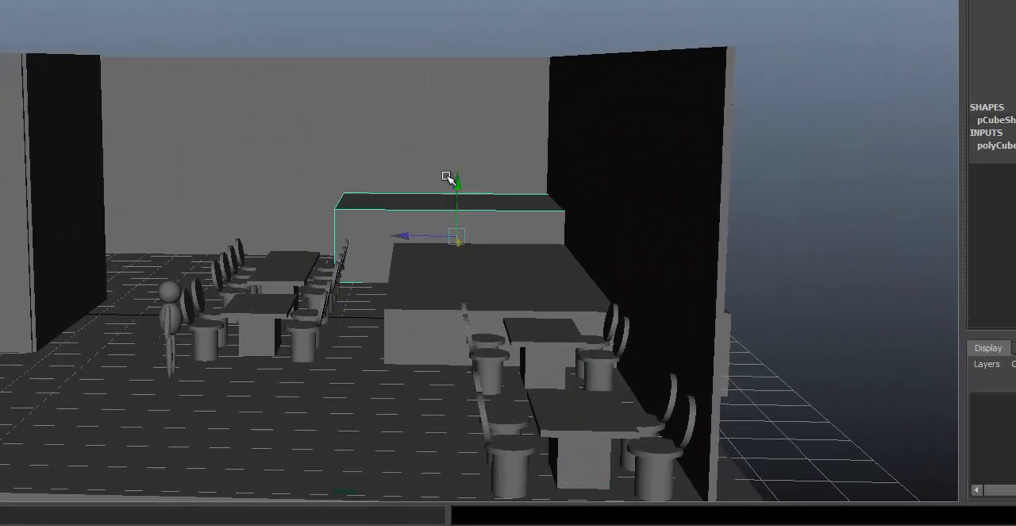
{"action": "middle_click_drag", "start_coordinate": [446, 176], "coordinate": [499, 207], "text": "alt"}
{"action": "left_click_drag", "start_coordinate": [499, 207], "coordinate": [468, 261], "text": "alt"}
{"action": "key", "text": "ctrl+d"}
{"action": "left_click_drag", "start_coordinate": [476, 216], "coordinate": [196, 68]}
Scale the raised block down in Y into a thin slab.
{"action": "key", "text": "e"}
{"action": "key", "text": "r"}
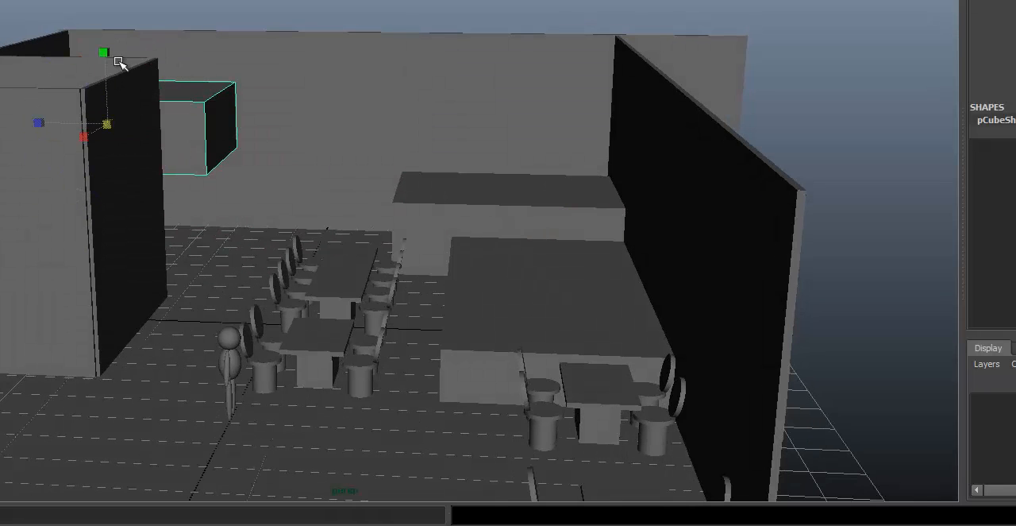
{"action": "left_click_drag", "start_coordinate": [106, 50], "coordinate": [508, 200]}
{"action": "scroll", "coordinate": [508, 200], "scroll_direction": "up", "scroll_amount": 3}
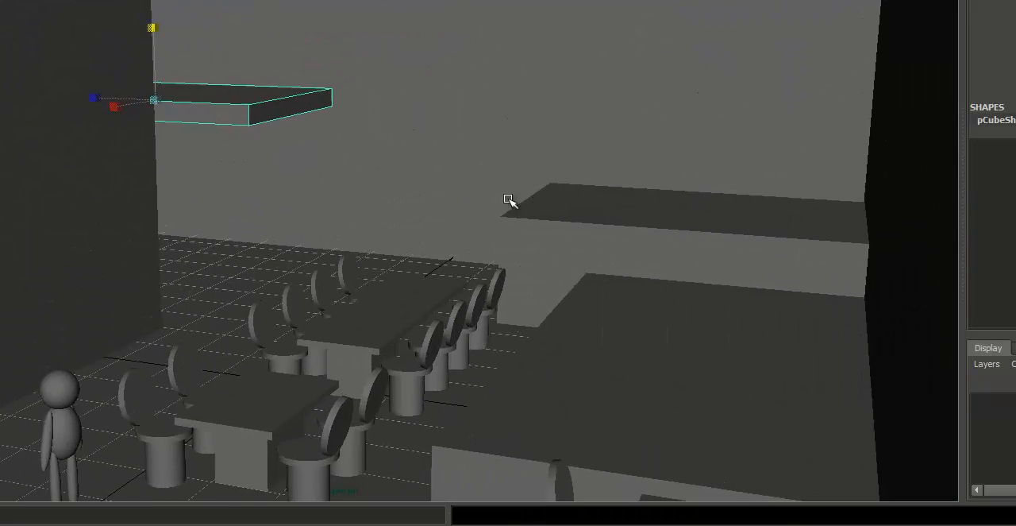
Examine the room layout from several angles, checking the dining sets, the raised slab and the counter blocks.
{"action": "left_click_drag", "start_coordinate": [493, 344], "coordinate": [463, 322], "text": "alt"}
{"action": "middle_click_drag", "start_coordinate": [463, 322], "coordinate": [488, 256], "text": "alt"}
{"action": "mouse_move", "coordinate": [488, 257]}
{"action": "left_mouse_down", "text": "alt"}
{"action": "mouse_move", "coordinate": [440, 224]}
{"action": "mouse_move", "coordinate": [490, 186]}
{"action": "mouse_move", "coordinate": [485, 161]}
{"action": "mouse_move", "coordinate": [469, 357]}
{"action": "mouse_move", "coordinate": [478, 446]}
{"action": "mouse_move", "coordinate": [620, 358]}
{"action": "mouse_move", "coordinate": [479, 302]}
{"action": "mouse_move", "coordinate": [496, 265]}
{"action": "left_mouse_up", "text": "alt"}
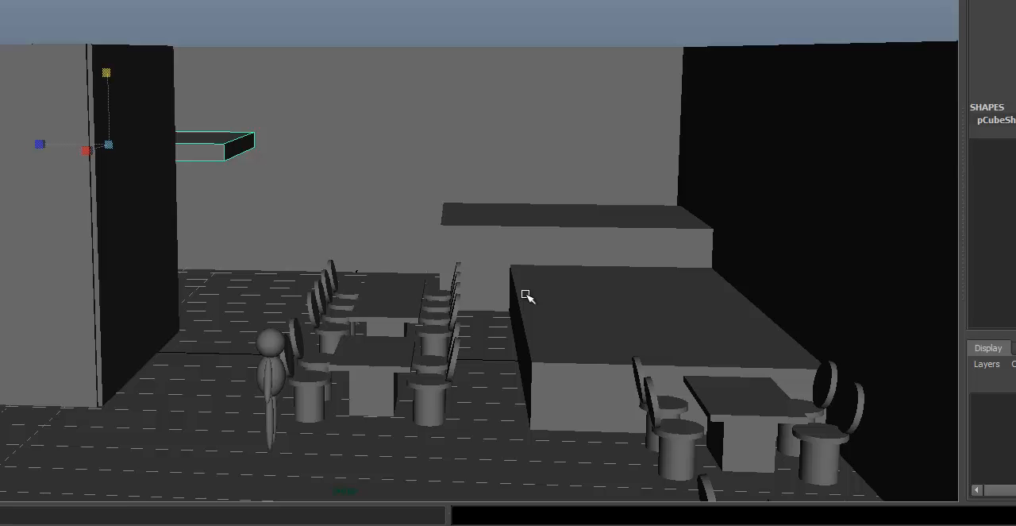
{"action": "left_click_drag", "start_coordinate": [576, 228], "coordinate": [379, 227], "text": "alt"}
{"action": "left_click", "coordinate": [258, 188]}
{"action": "middle_click_drag", "start_coordinate": [313, 207], "coordinate": [418, 288], "text": "alt"}
{"action": "scroll", "coordinate": [418, 288], "scroll_direction": "up", "scroll_amount": 5}
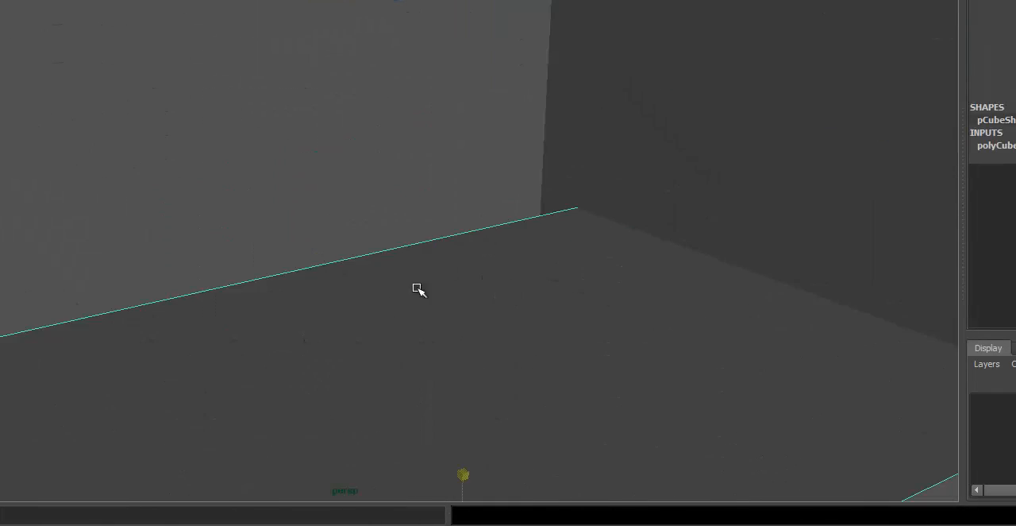
{"action": "scroll", "coordinate": [418, 288], "scroll_direction": "down", "scroll_amount": 5}
{"action": "left_click_drag", "start_coordinate": [418, 289], "coordinate": [465, 296], "text": "alt"}
{"action": "middle_click_drag", "start_coordinate": [465, 295], "coordinate": [542, 131], "text": "alt"}
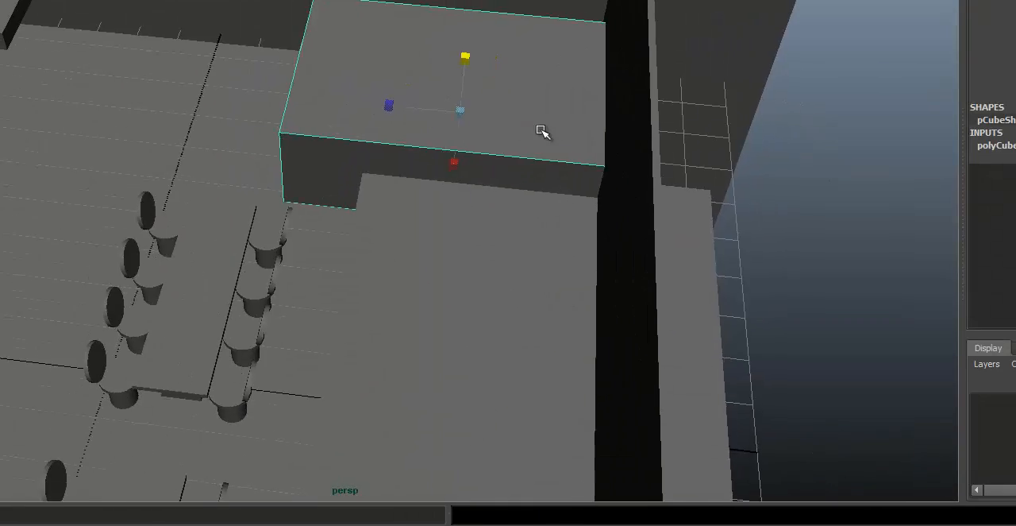
{"action": "right_click_drag", "start_coordinate": [542, 132], "coordinate": [215, 159], "text": "alt"}
Group the figure's parts, duplicate the group and move the copy along X deeper into the room toward the far blocks.
{"action": "middle_click_drag", "start_coordinate": [204, 476], "coordinate": [243, 447], "text": "alt"}
{"action": "left_click", "coordinate": [203, 417]}
{"action": "left_click_drag", "start_coordinate": [203, 417], "coordinate": [242, 379], "text": "alt"}
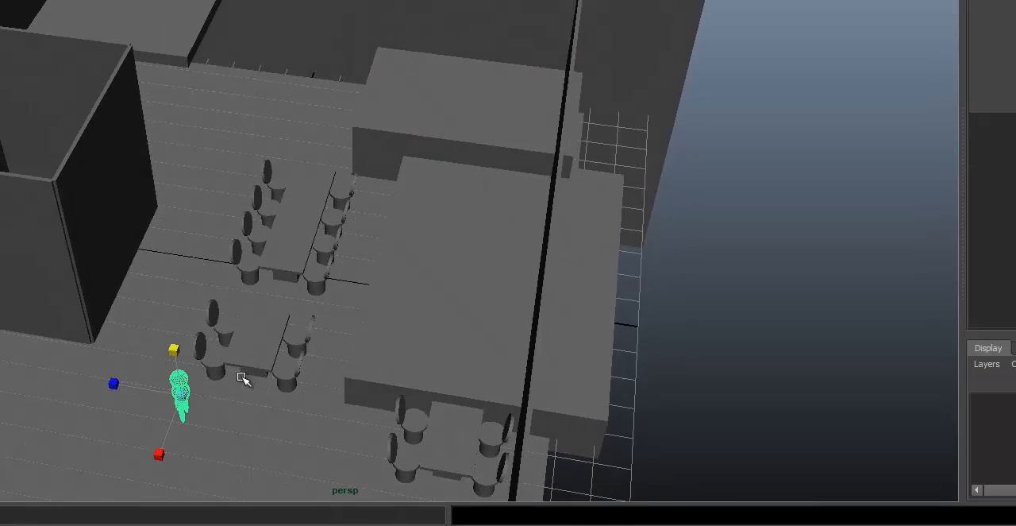
{"action": "key", "text": "w"}
{"action": "key", "text": "ctrl+g"}
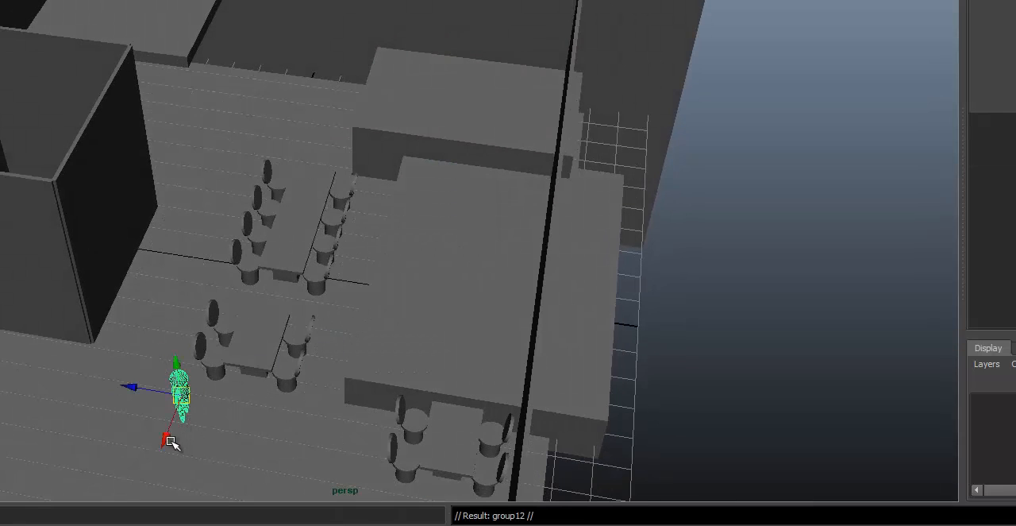
{"action": "key", "text": "ctrl+d"}
{"action": "left_click_drag", "start_coordinate": [171, 443], "coordinate": [415, 19]}
{"action": "key", "text": "f"}
{"action": "left_click_drag", "start_coordinate": [508, 157], "coordinate": [670, 156], "text": "alt"}
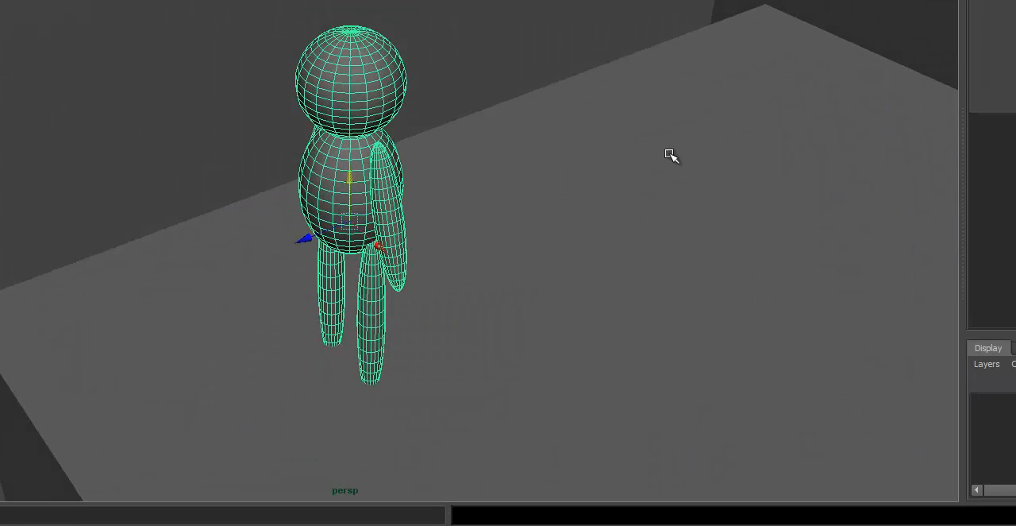
Shift the copied figure along Z so it stands over the top of the far counter block.
{"action": "right_click_drag", "start_coordinate": [669, 156], "coordinate": [154, 146], "text": "alt"}
{"action": "left_click_drag", "start_coordinate": [154, 145], "coordinate": [593, 194], "text": "alt"}
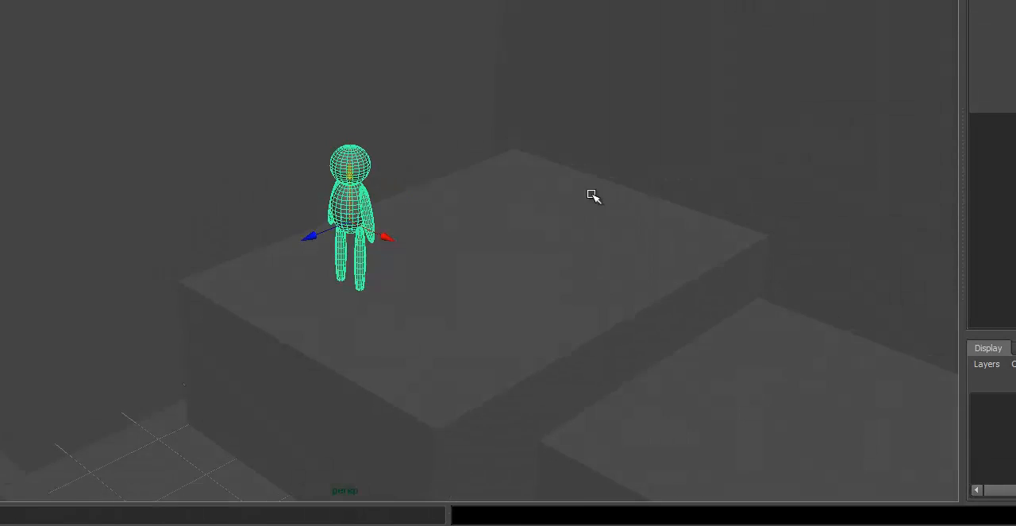
{"action": "left_click_drag", "start_coordinate": [294, 249], "coordinate": [488, 170]}
{"action": "left_click_drag", "start_coordinate": [533, 115], "coordinate": [316, 233]}
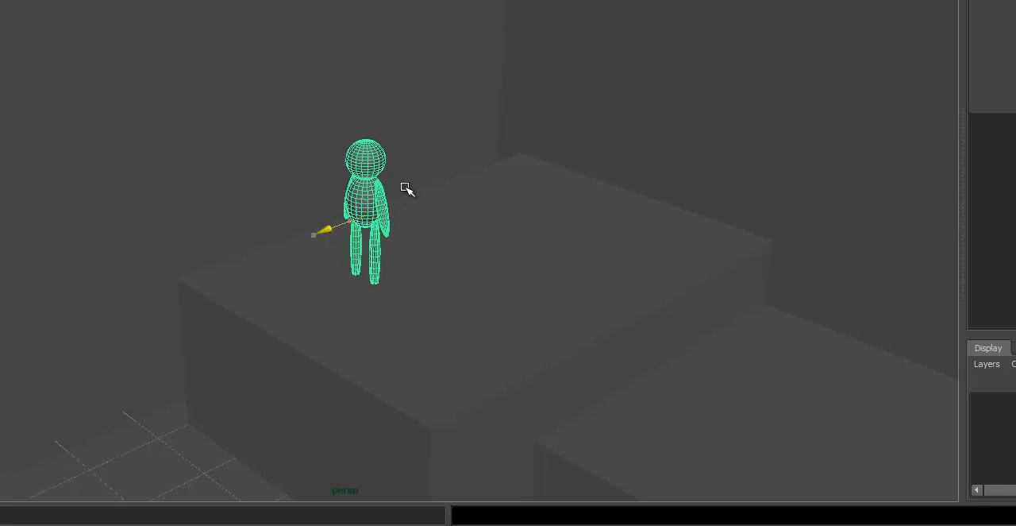
{"action": "left_click_drag", "start_coordinate": [318, 231], "coordinate": [359, 249]}
{"action": "left_click_drag", "start_coordinate": [611, 164], "coordinate": [479, 198], "text": "alt"}
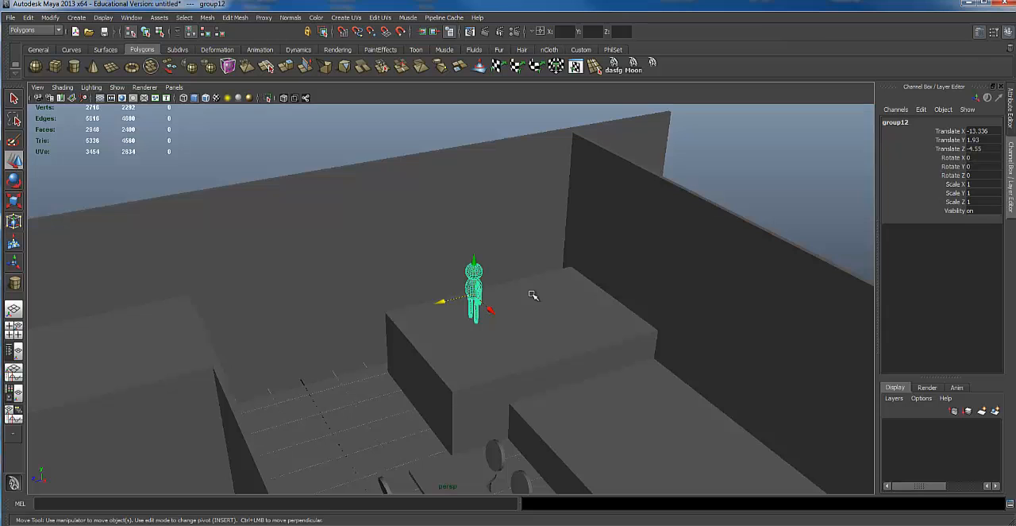
Widen the far counter block by moving the vertices of its open end outward, toward the middle of the room.
{"action": "left_click_drag", "start_coordinate": [577, 278], "coordinate": [474, 392], "text": "alt"}
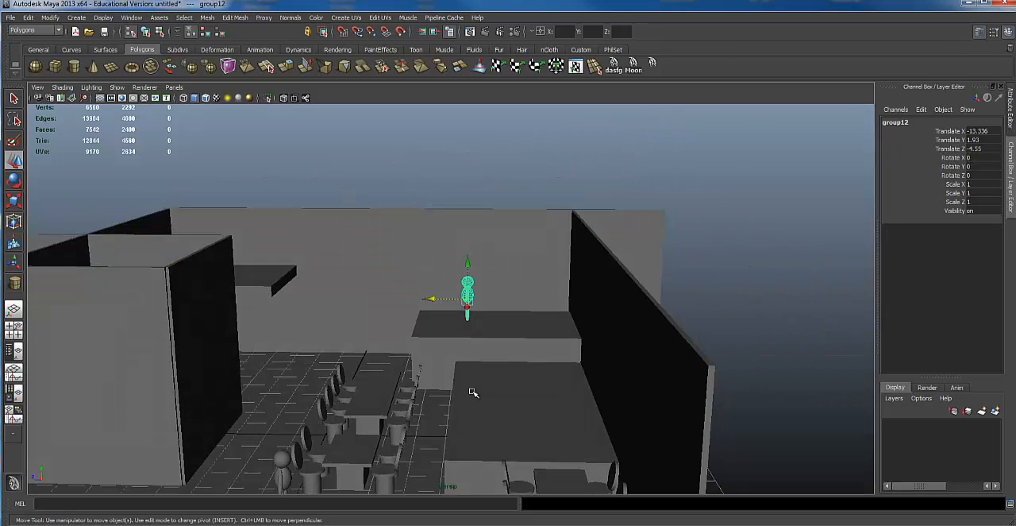
{"action": "left_click", "coordinate": [493, 347]}
{"action": "left_click_drag", "start_coordinate": [492, 347], "coordinate": [467, 365], "text": "alt"}
{"action": "right_click_drag", "start_coordinate": [431, 352], "coordinate": [389, 346]}
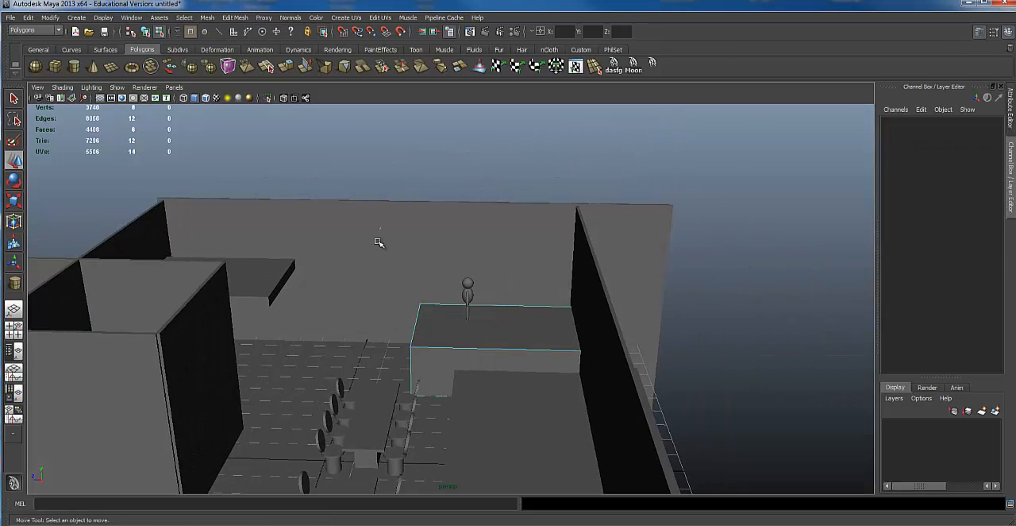
{"action": "left_click_drag", "start_coordinate": [379, 240], "coordinate": [448, 448]}
{"action": "left_click_drag", "start_coordinate": [421, 322], "coordinate": [370, 345], "text": "alt"}
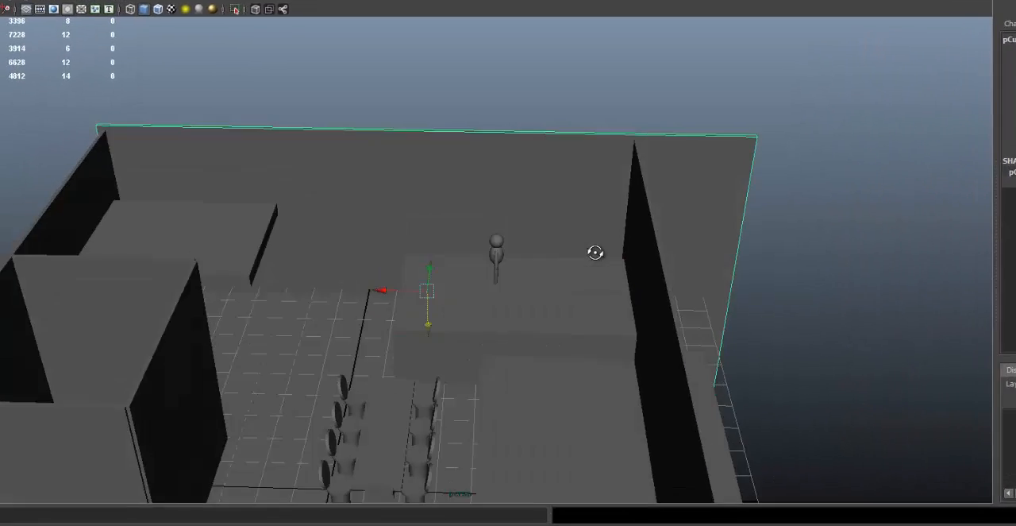
Move the back wall outward, away from the far counter block, to deepen the room.
{"action": "left_click_drag", "start_coordinate": [595, 253], "coordinate": [586, 276], "text": "alt"}
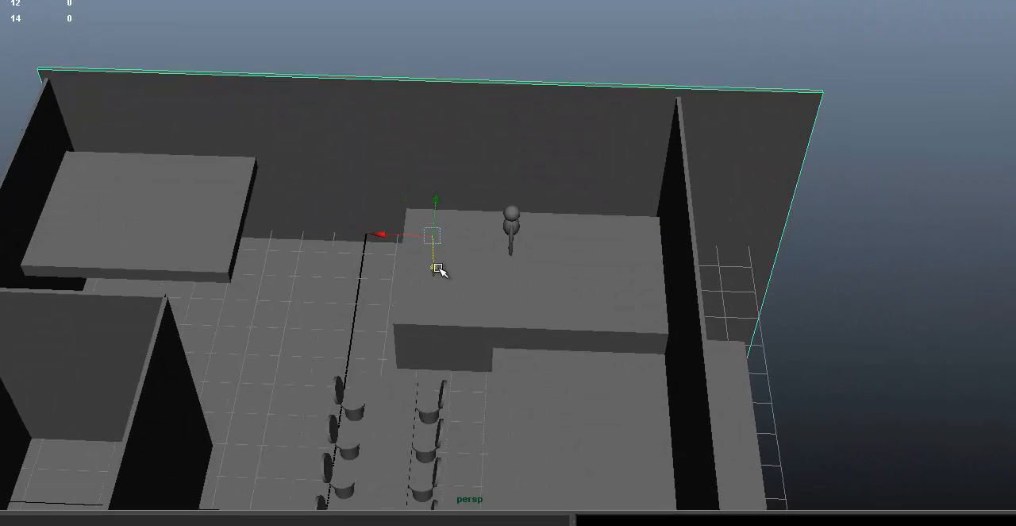
{"action": "left_click_drag", "start_coordinate": [429, 197], "coordinate": [442, 170]}
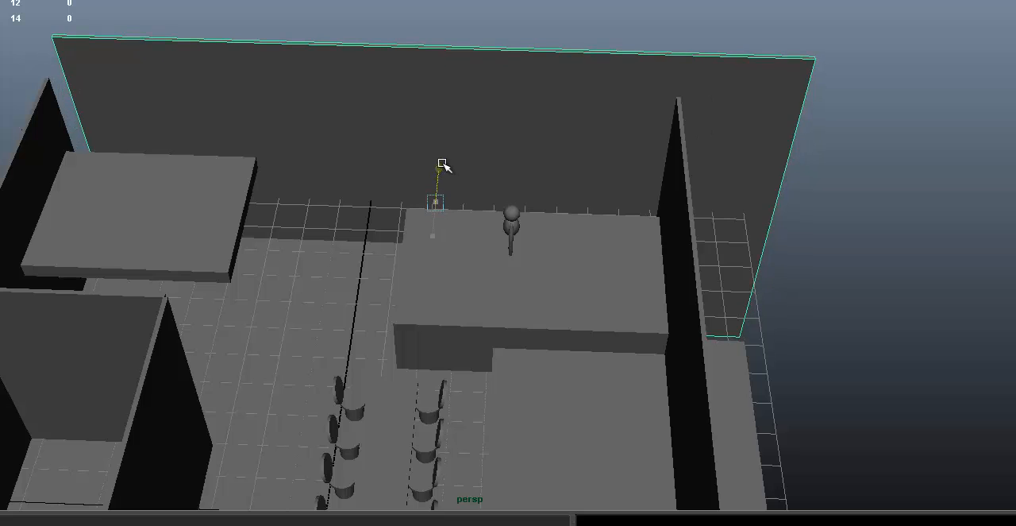
{"action": "middle_click_drag", "start_coordinate": [226, 152], "coordinate": [263, 141], "text": "alt"}
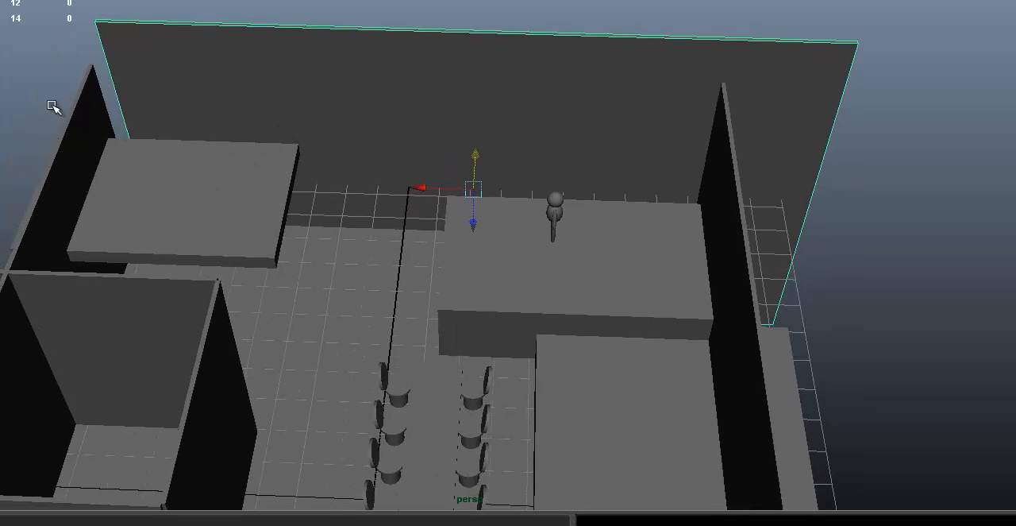
Move the raised slab toward the back wall and scale it up along its depth.
{"action": "left_click", "coordinate": [162, 169]}
{"action": "left_click_drag", "start_coordinate": [332, 142], "coordinate": [316, 159], "text": "alt"}
{"action": "left_click_drag", "start_coordinate": [156, 235], "coordinate": [161, 202]}
{"action": "key", "text": "r"}
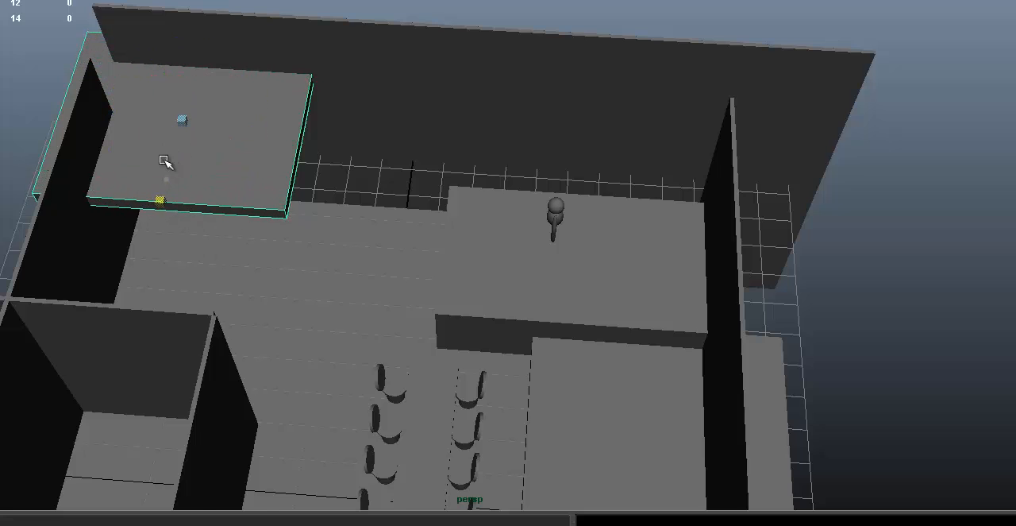
{"action": "middle_click_drag", "start_coordinate": [165, 161], "coordinate": [190, 157], "text": "alt"}
Extend the side wall beside the raised slab by moving its far-end vertices toward the back wall.
{"action": "left_click", "coordinate": [103, 115]}
{"action": "left_click_drag", "start_coordinate": [131, 88], "coordinate": [121, 101], "text": "alt"}
{"action": "left_click", "coordinate": [114, 103]}
{"action": "middle_click_drag", "start_coordinate": [141, 107], "coordinate": [179, 146], "text": "alt"}
{"action": "right_click_drag", "start_coordinate": [155, 114], "coordinate": [97, 96]}
{"action": "left_click_drag", "start_coordinate": [77, 77], "coordinate": [290, 287]}
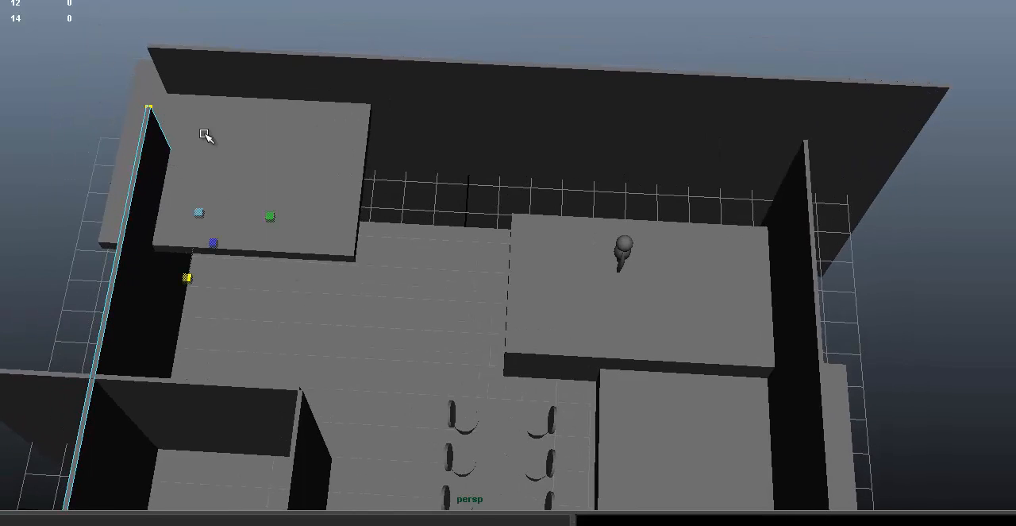
{"action": "key", "text": "w"}
{"action": "left_click_drag", "start_coordinate": [190, 254], "coordinate": [210, 203]}
Select the vertices at the back end of the long wall beside the counter blocks.
{"action": "left_click_drag", "start_coordinate": [399, 220], "coordinate": [313, 177], "text": "alt"}
{"action": "right_click_drag", "start_coordinate": [313, 177], "coordinate": [429, 127], "text": "alt"}
{"action": "middle_click_drag", "start_coordinate": [429, 127], "coordinate": [374, 163], "text": "alt"}
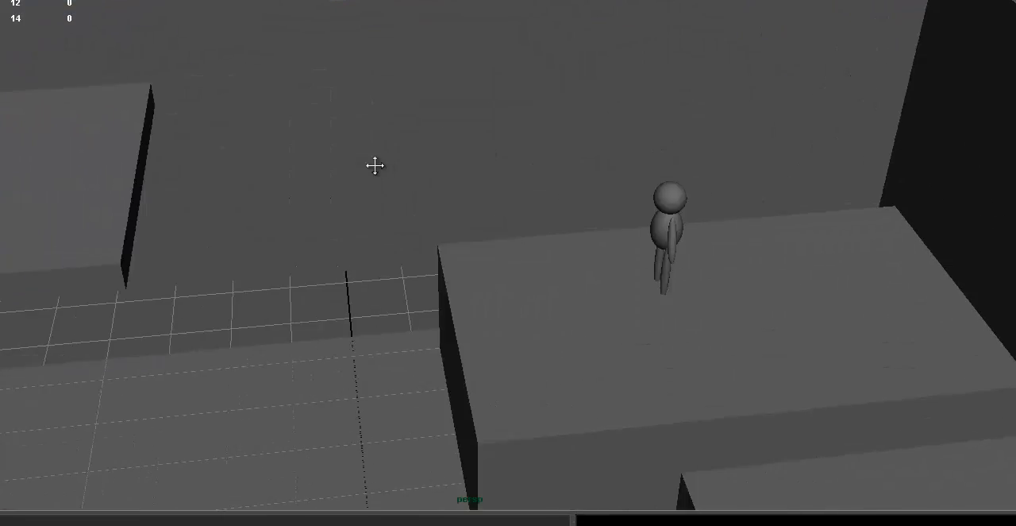
{"action": "left_click_drag", "start_coordinate": [374, 163], "coordinate": [679, 103], "text": "alt"}
{"action": "right_click_drag", "start_coordinate": [719, 169], "coordinate": [460, 215]}
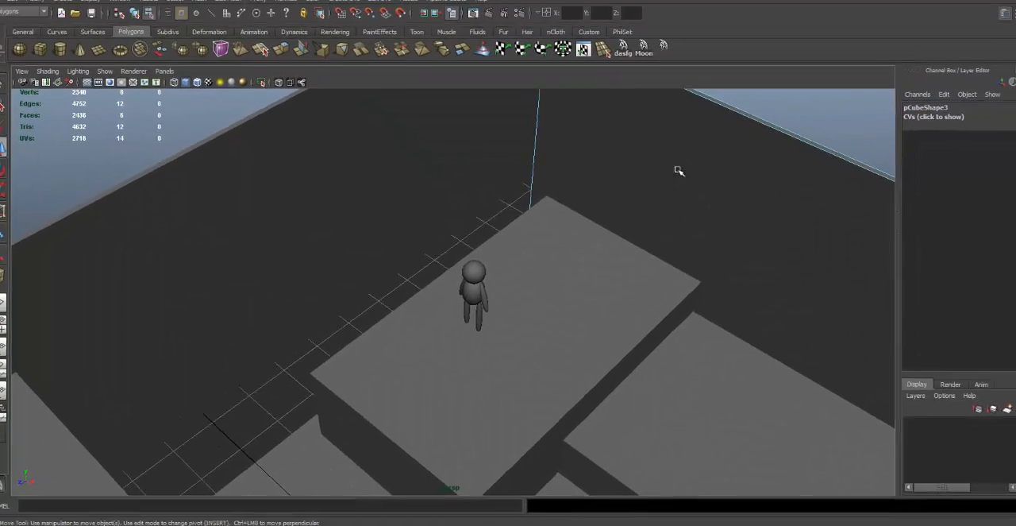
{"action": "left_click_drag", "start_coordinate": [461, 215], "coordinate": [656, 369], "text": "alt"}
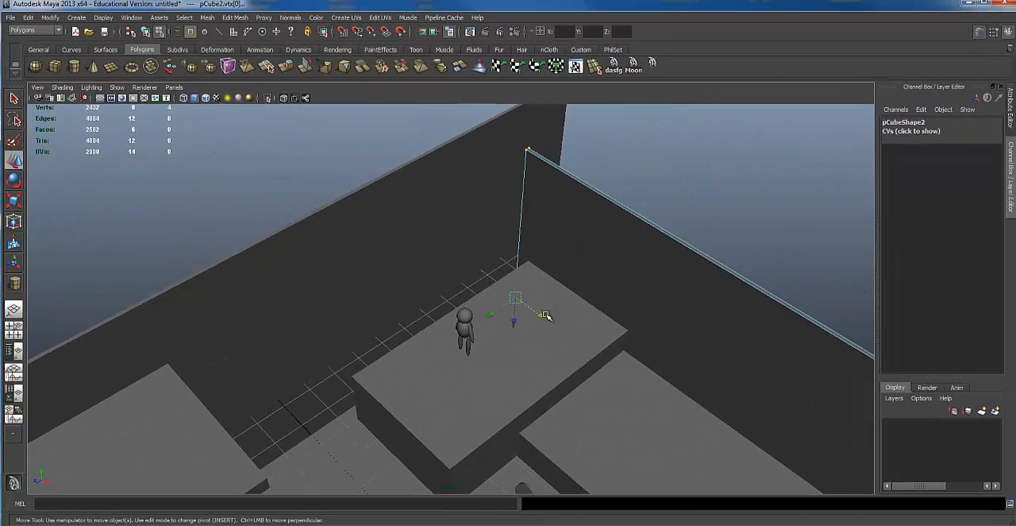